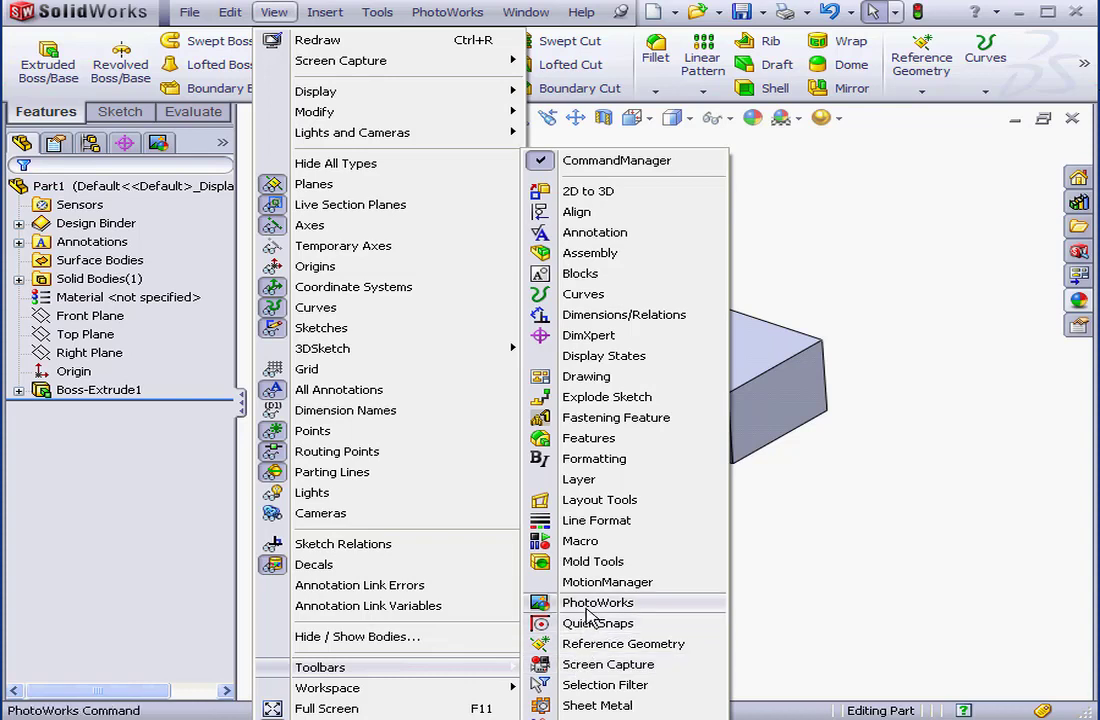
Show the PhotoWorks toolbar in the workspace.
{"action": "left_click", "coordinate": [590, 602]}
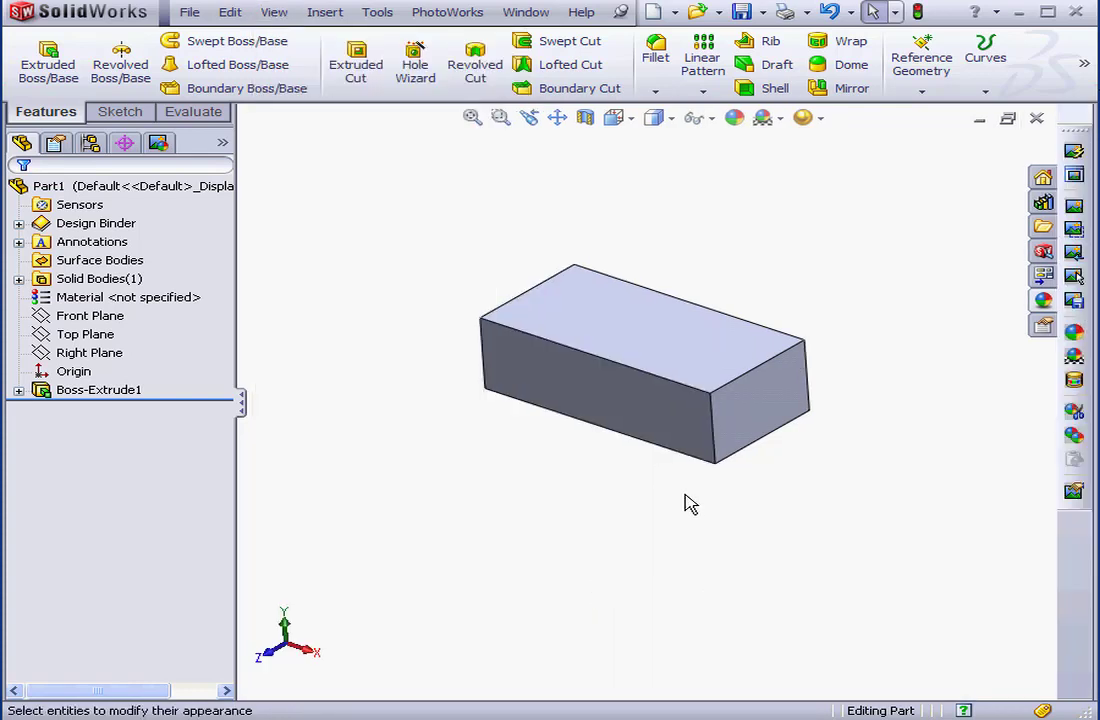
Browse the scenery presets in PhotoWorks Studio and close it without applying any.
{"action": "left_click", "coordinate": [447, 13]}
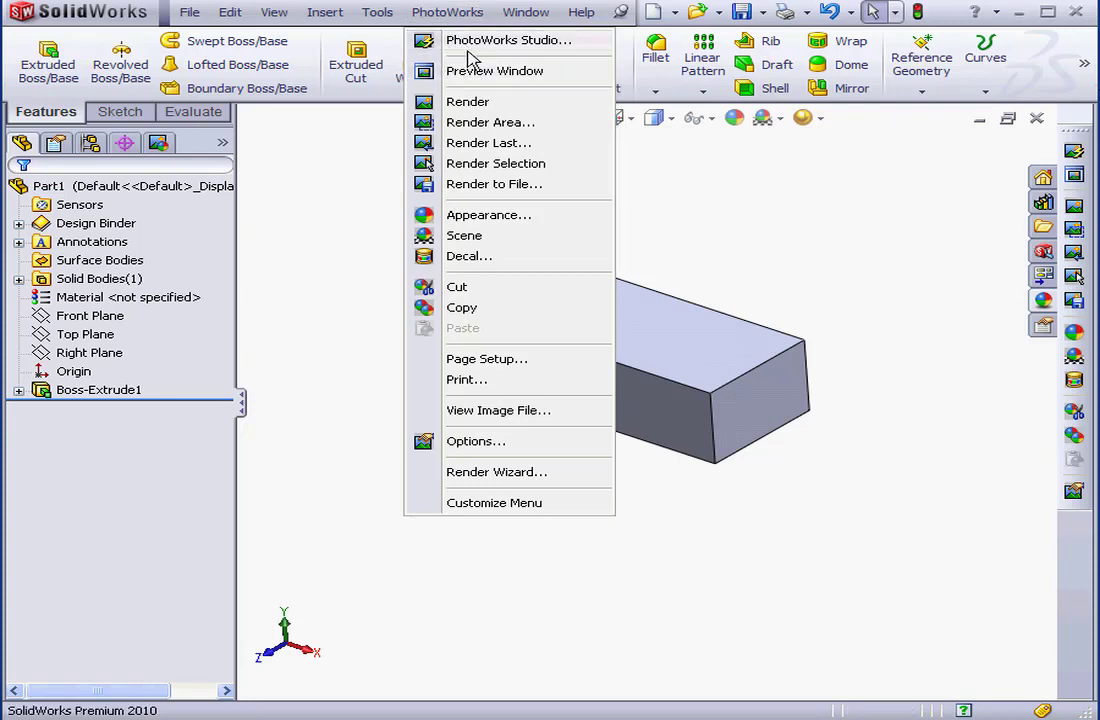
{"action": "left_click", "coordinate": [470, 42]}
{"action": "left_click", "coordinate": [172, 419]}
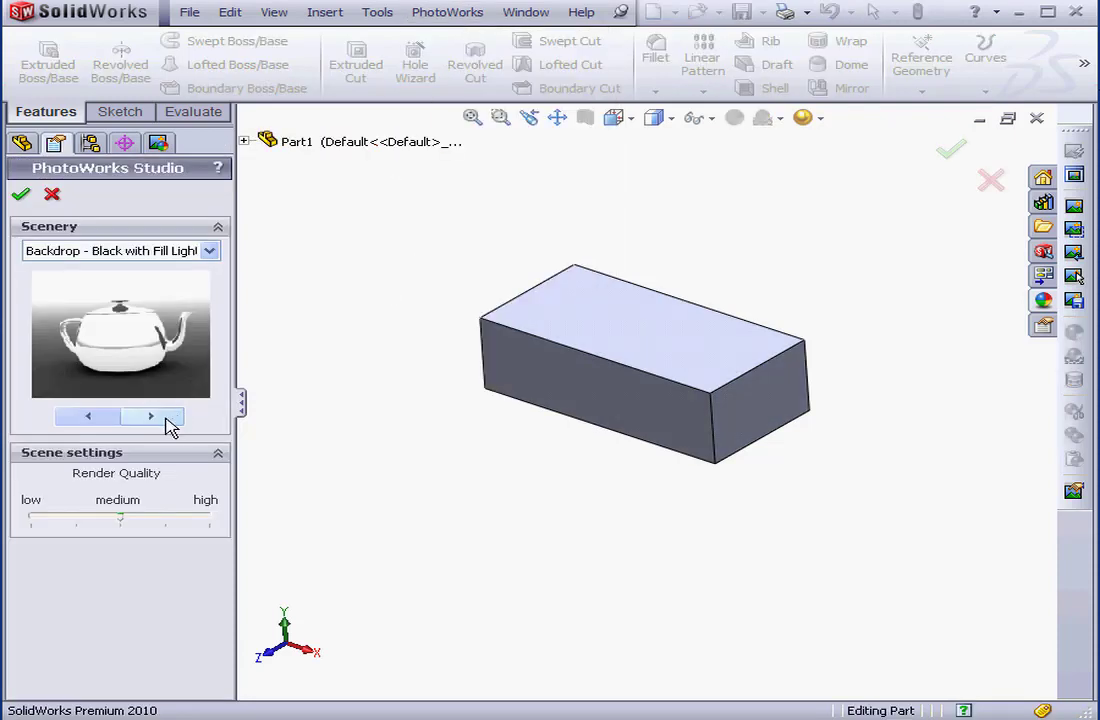
{"action": "left_click", "coordinate": [100, 420]}
{"action": "left_click", "coordinate": [52, 195]}
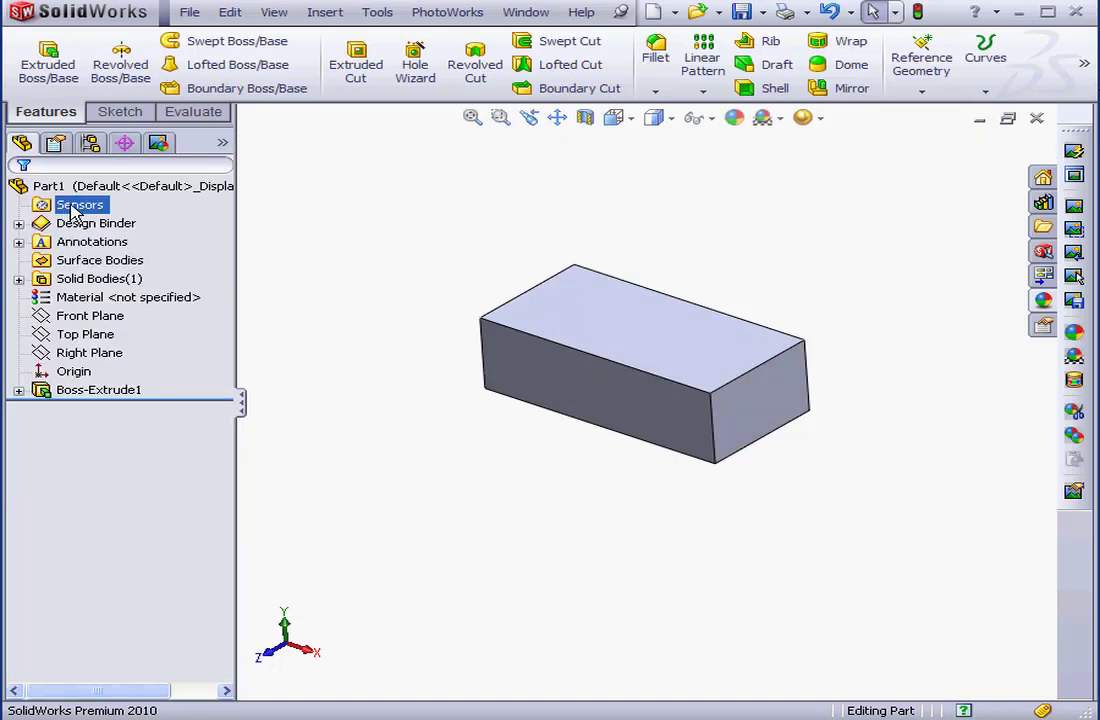
Examine the block in the PhotoWorks preview window, panning and zooming the preview, and close it.
{"action": "left_click", "coordinate": [447, 12]}
{"action": "left_click", "coordinate": [470, 71]}
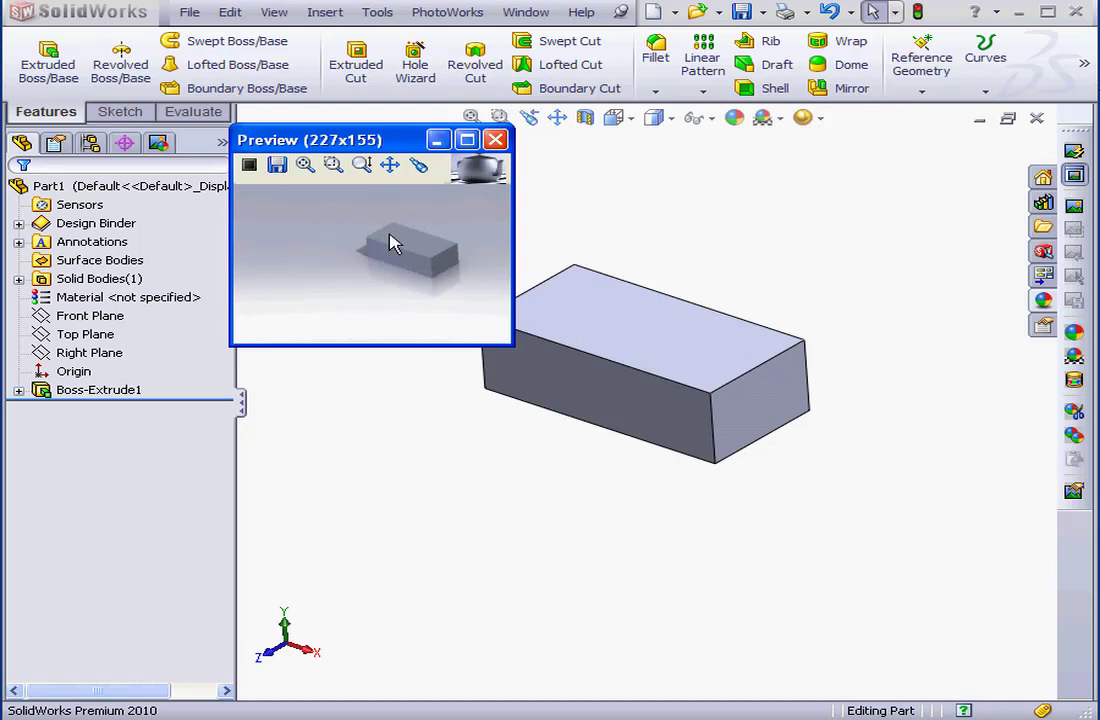
{"action": "left_click", "coordinate": [390, 165]}
{"action": "left_click_drag", "start_coordinate": [440, 250], "coordinate": [349, 255]}
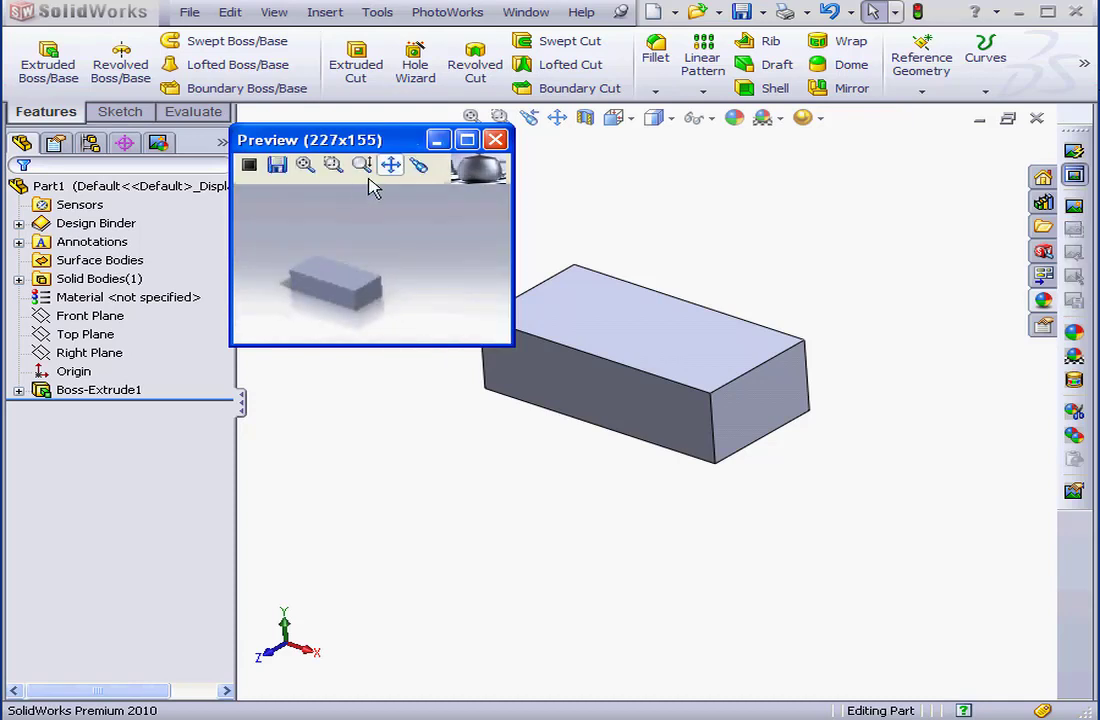
{"action": "left_click", "coordinate": [362, 165]}
{"action": "left_click_drag", "start_coordinate": [361, 201], "coordinate": [368, 241]}
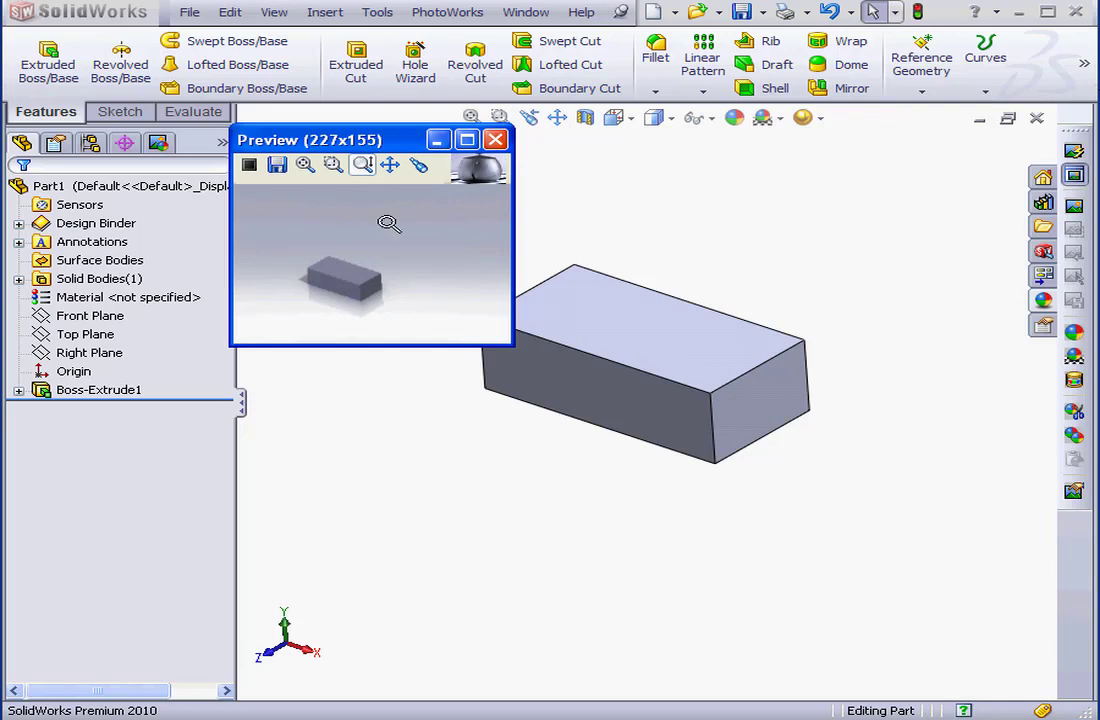
{"action": "left_click", "coordinate": [496, 140]}
Apply the polished american beech appearance from the organic wood appearances to the whole part.
{"action": "left_click", "coordinate": [450, 13]}
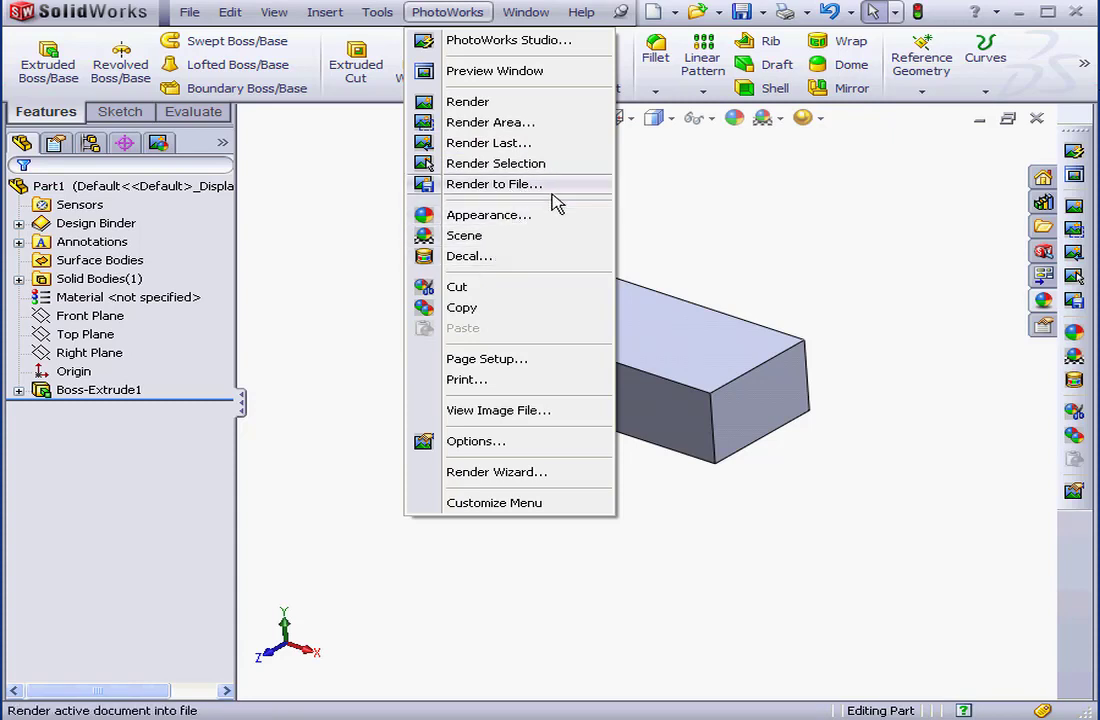
{"action": "left_click", "coordinate": [514, 218]}
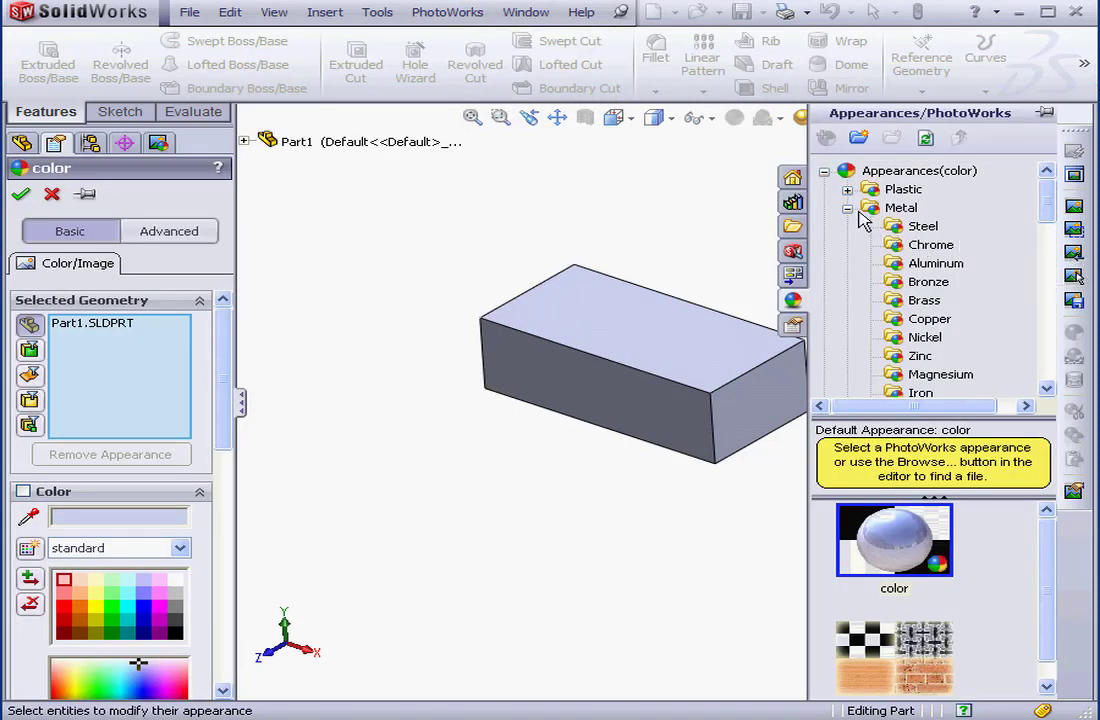
{"action": "left_click", "coordinate": [847, 263]}
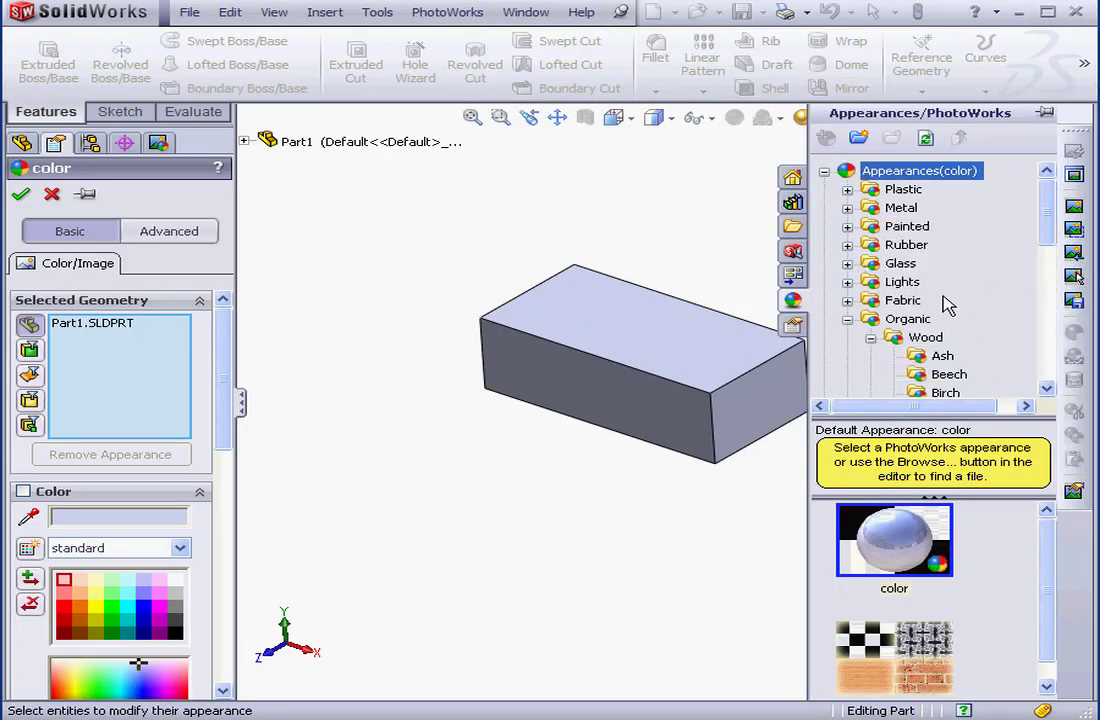
{"action": "left_click_drag", "start_coordinate": [1047, 238], "coordinate": [1047, 270]}
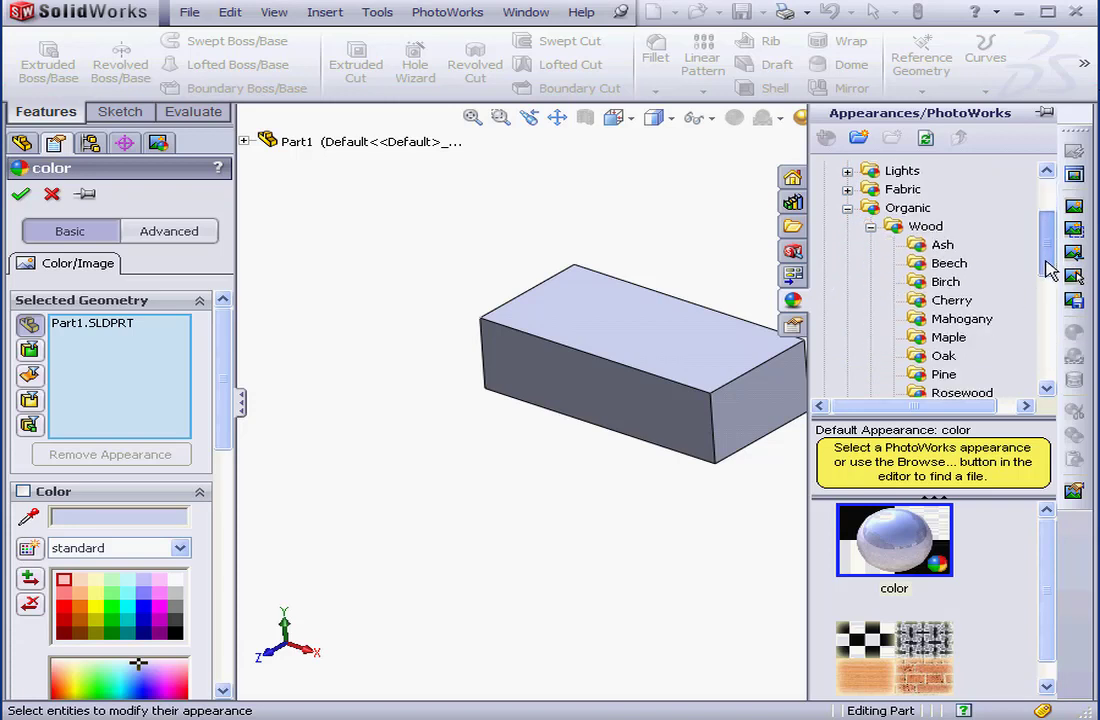
{"action": "left_click", "coordinate": [949, 264]}
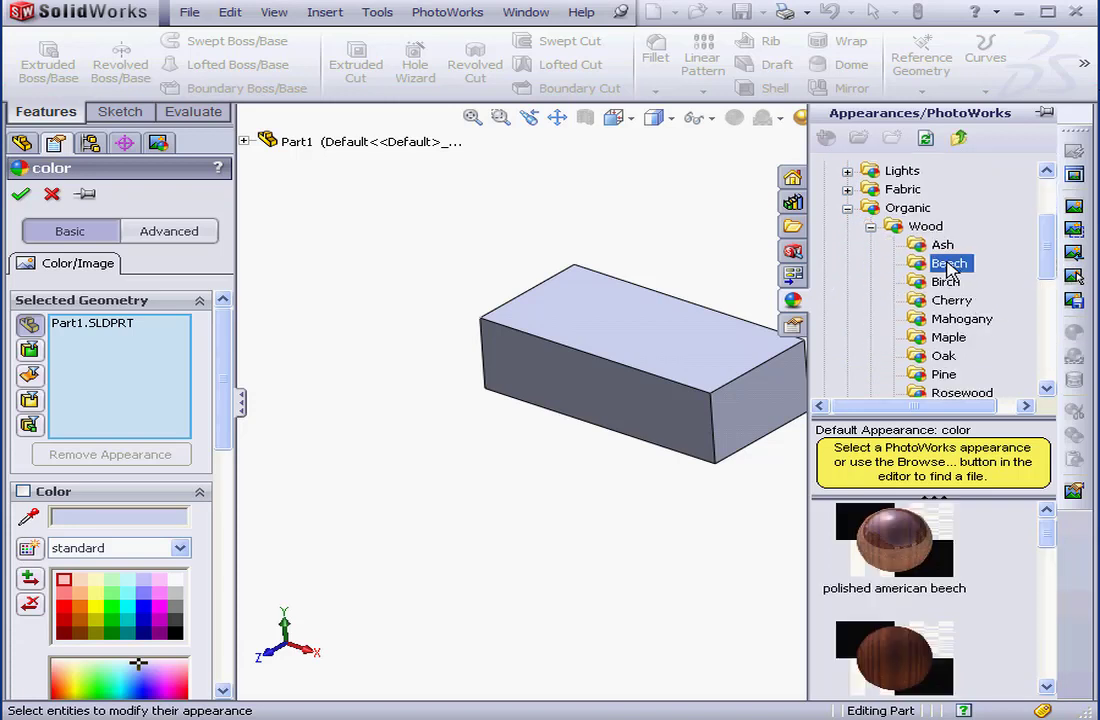
{"action": "left_click", "coordinate": [913, 543]}
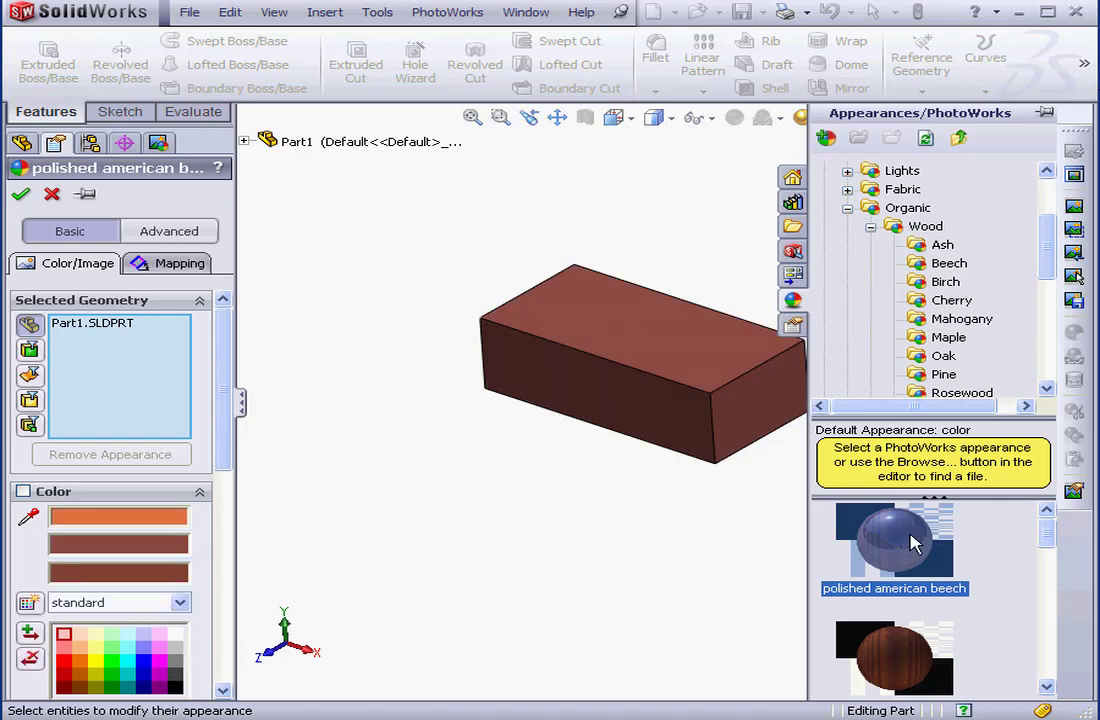
{"action": "left_click", "coordinate": [20, 194]}
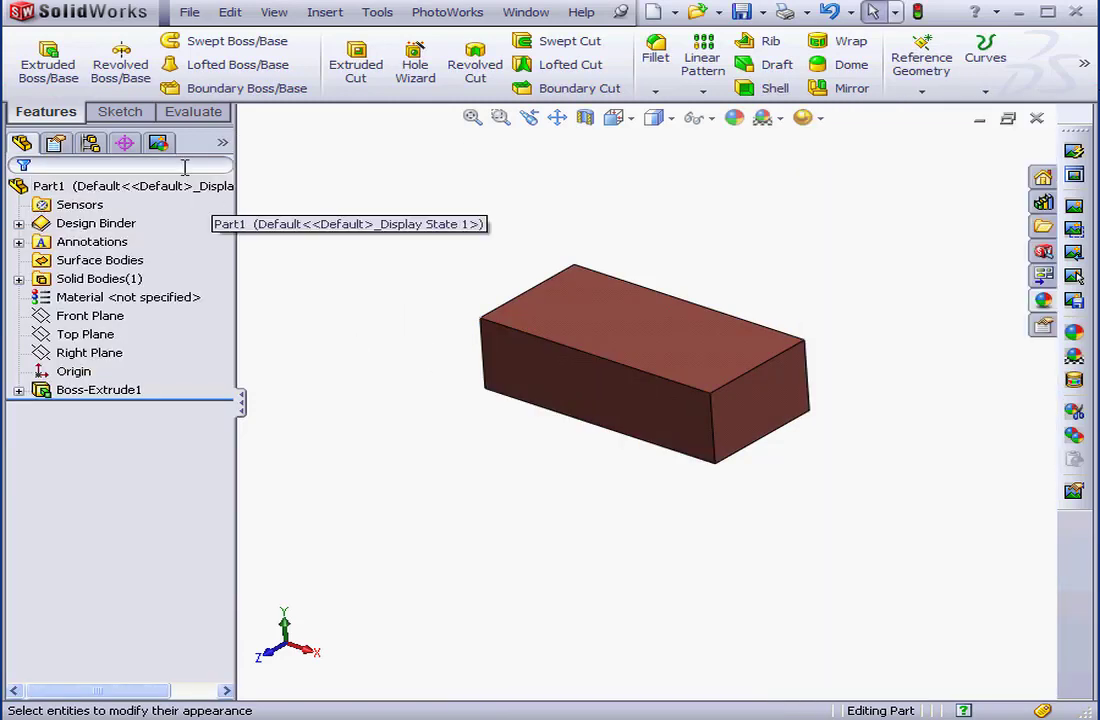
List the applied appearance and its assigned part in the render manager, and render the part.
{"action": "left_click", "coordinate": [160, 146]}
{"action": "left_click", "coordinate": [19, 202]}
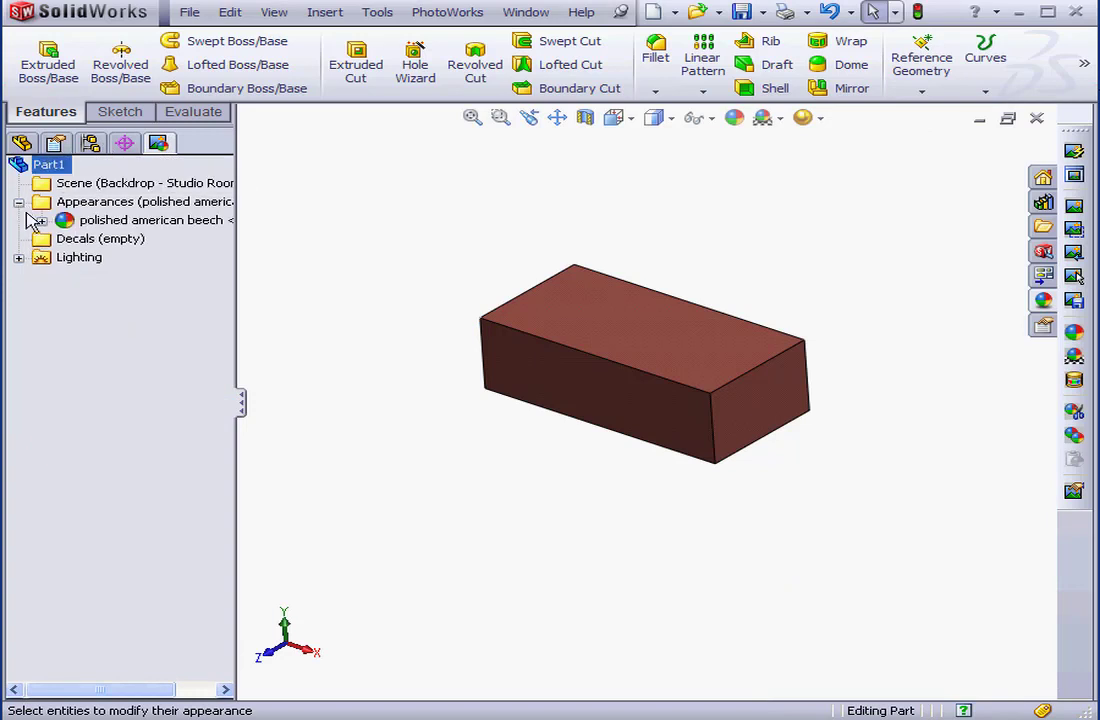
{"action": "left_click", "coordinate": [41, 220]}
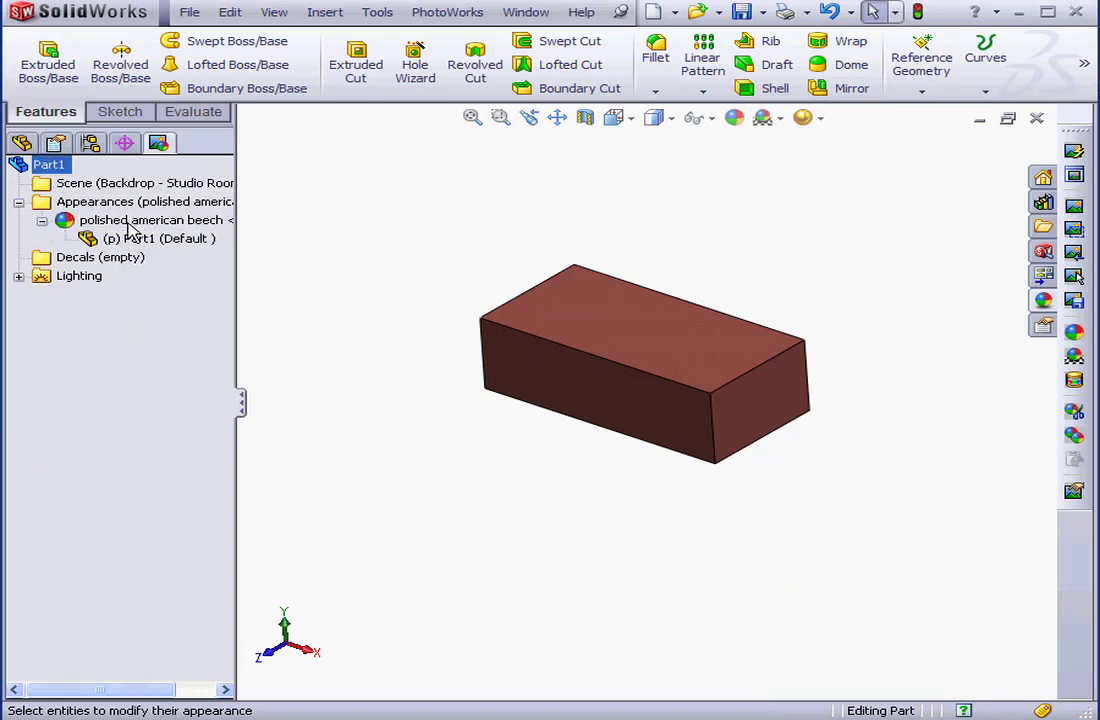
{"action": "left_click", "coordinate": [1074, 205]}
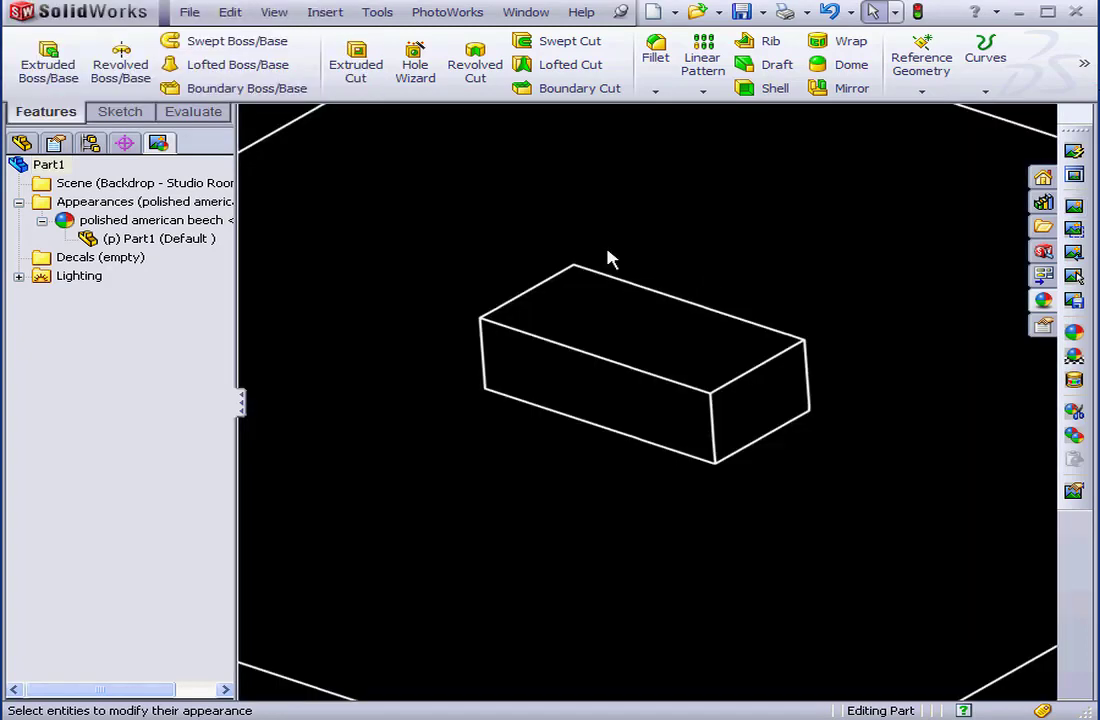
Set the PhotoWorks contour rendering to Render model only (no contours) and render the part again.
{"action": "left_click", "coordinate": [462, 14]}
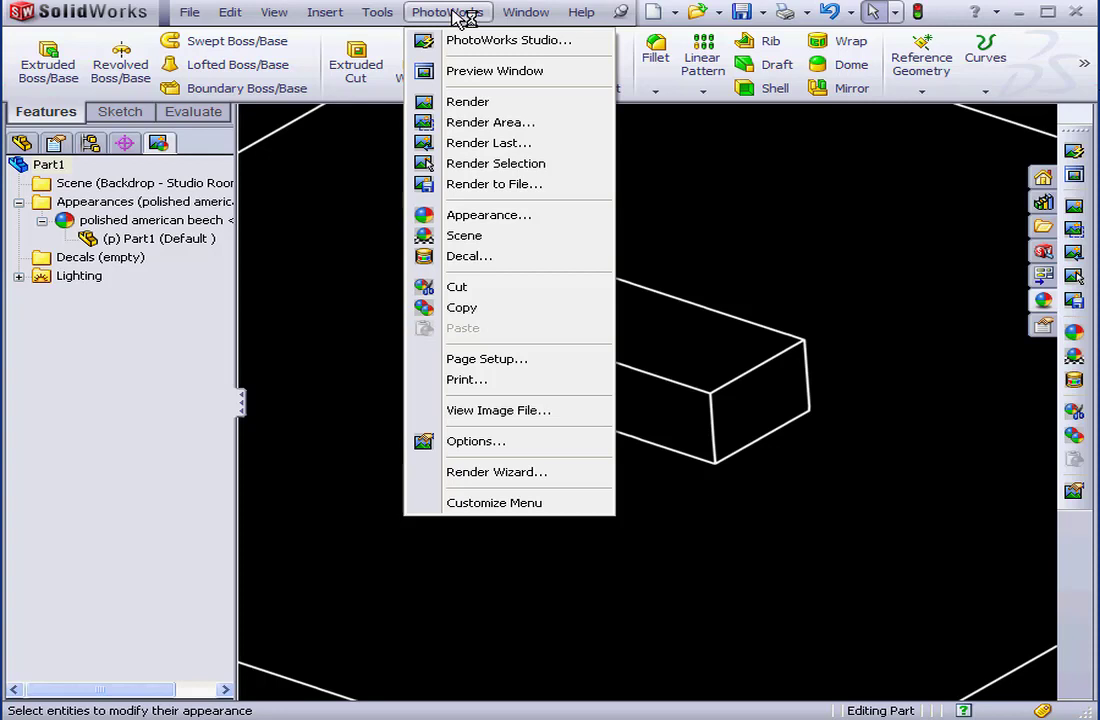
{"action": "left_click", "coordinate": [464, 441]}
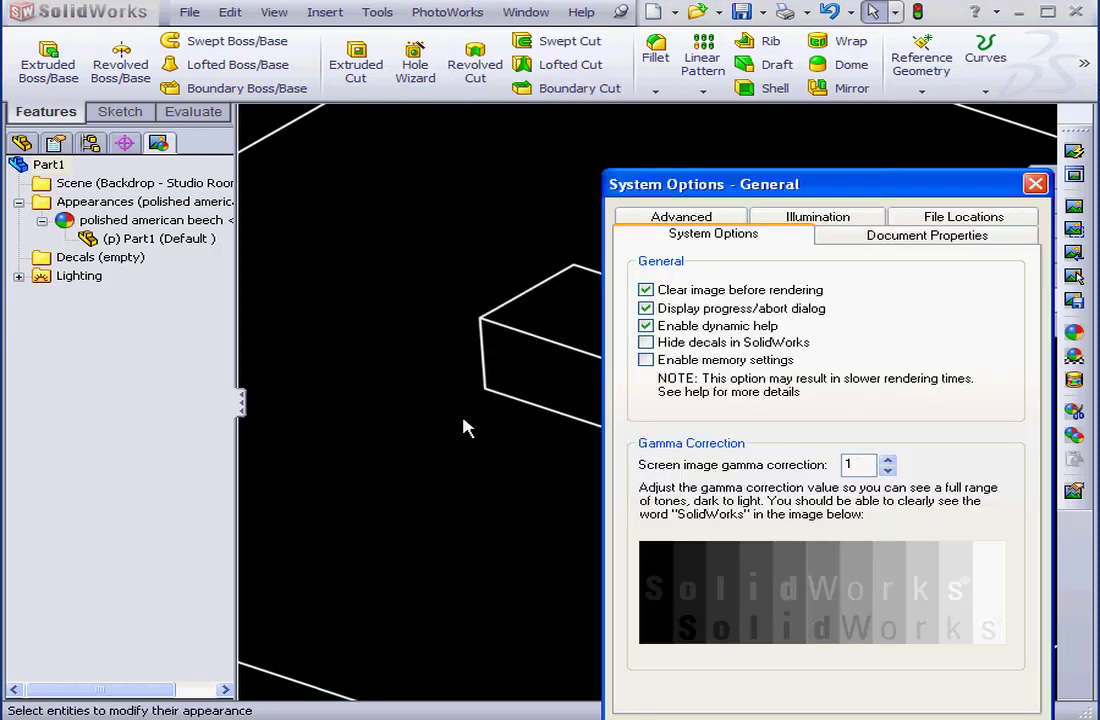
{"action": "left_click_drag", "start_coordinate": [772, 193], "coordinate": [618, 108]}
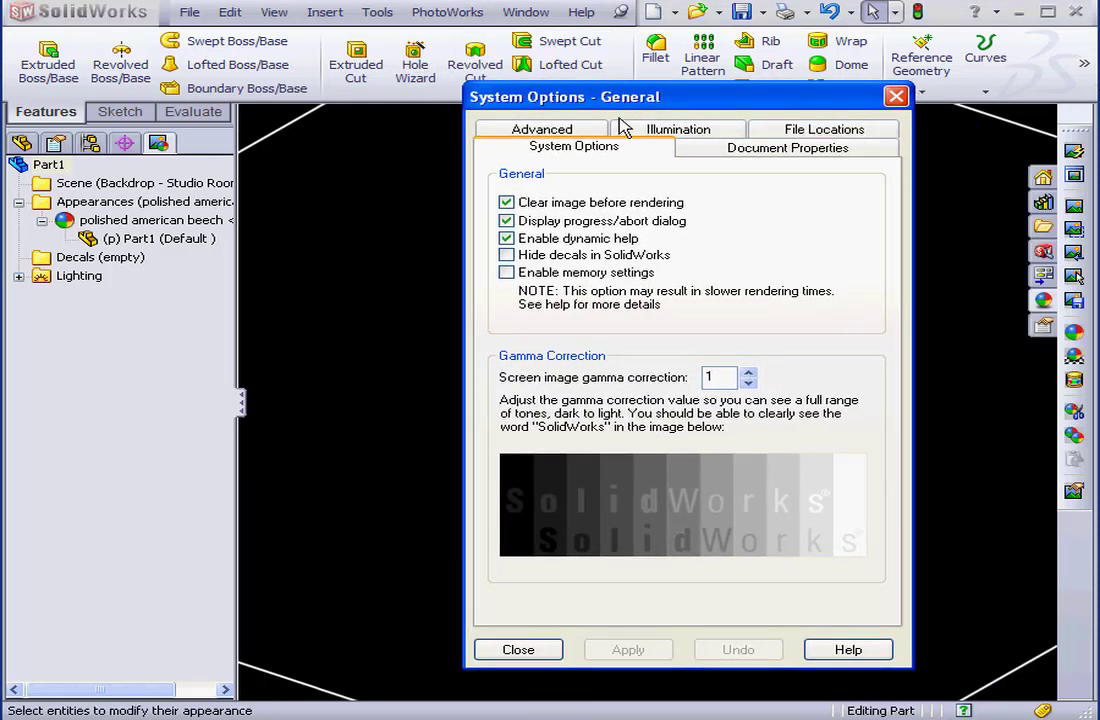
{"action": "left_click", "coordinate": [555, 130]}
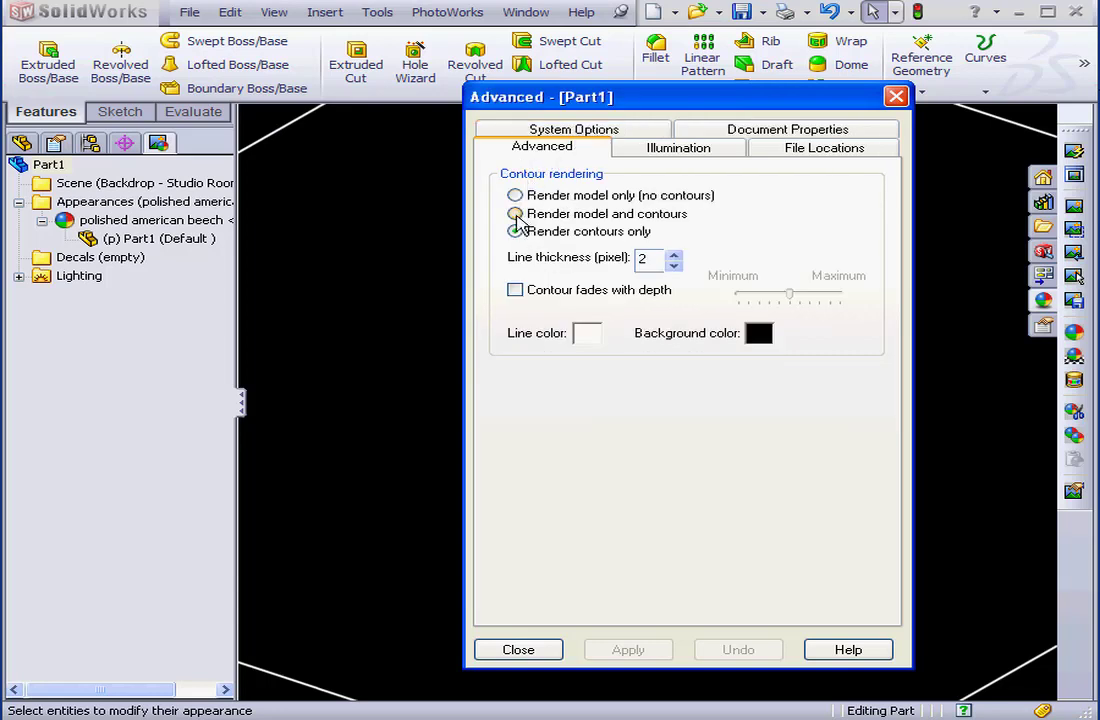
{"action": "left_click", "coordinate": [515, 231]}
{"action": "left_click", "coordinate": [515, 196]}
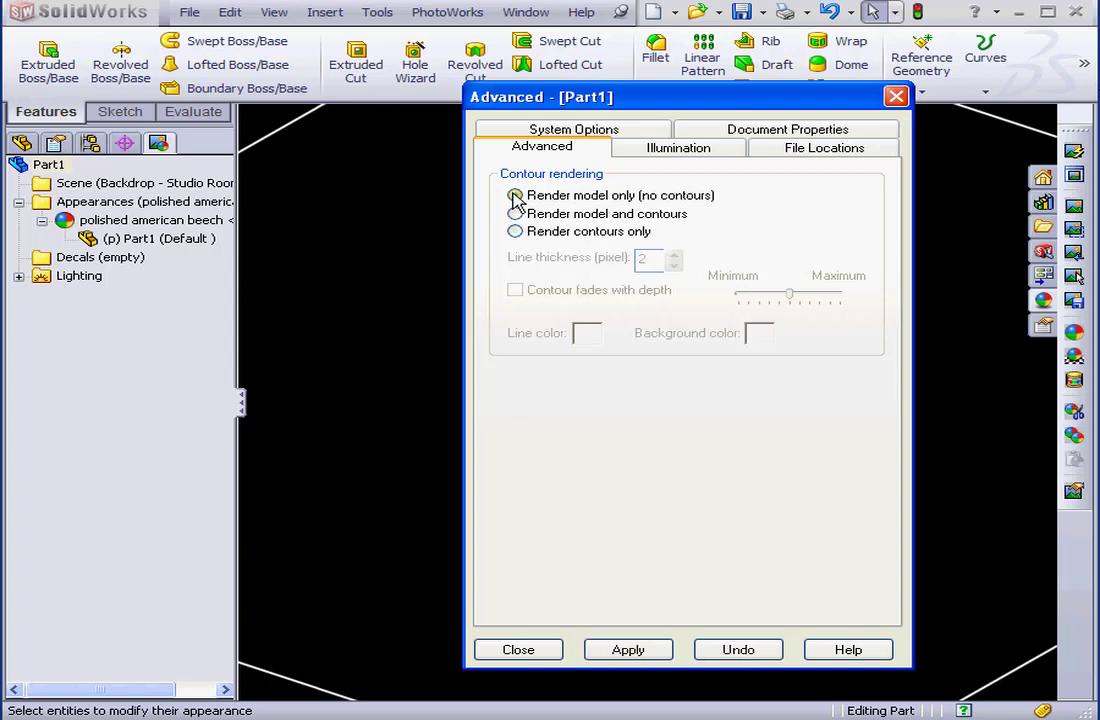
{"action": "left_click", "coordinate": [625, 646]}
{"action": "left_click", "coordinate": [545, 650]}
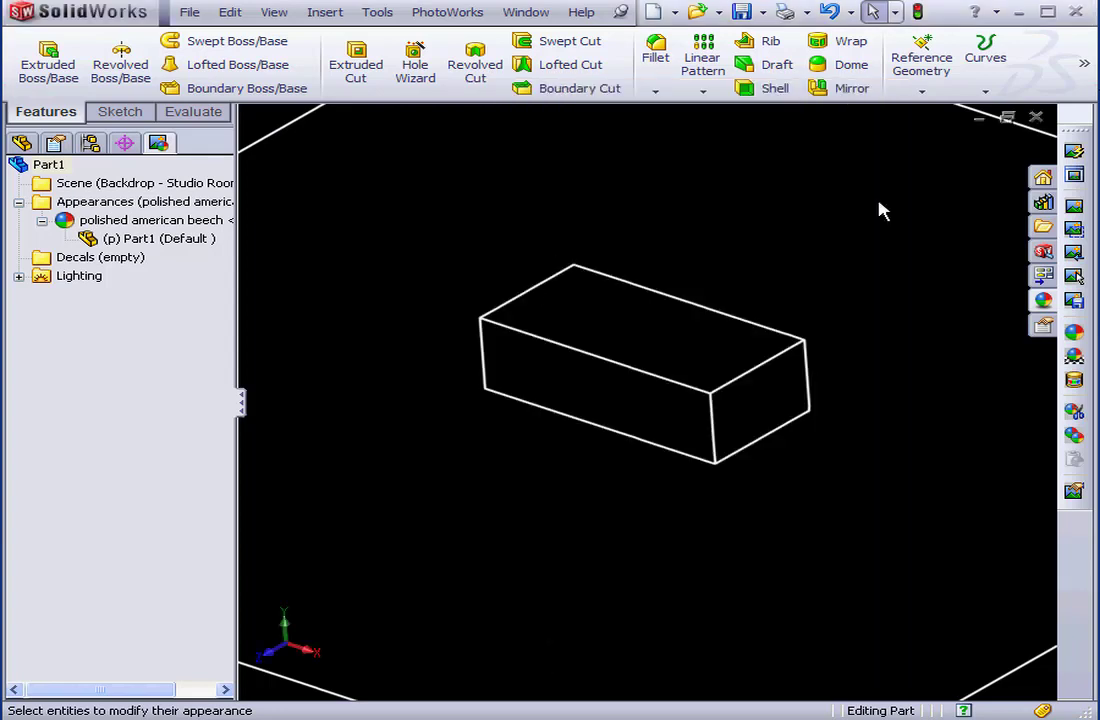
{"action": "left_click", "coordinate": [1074, 205]}
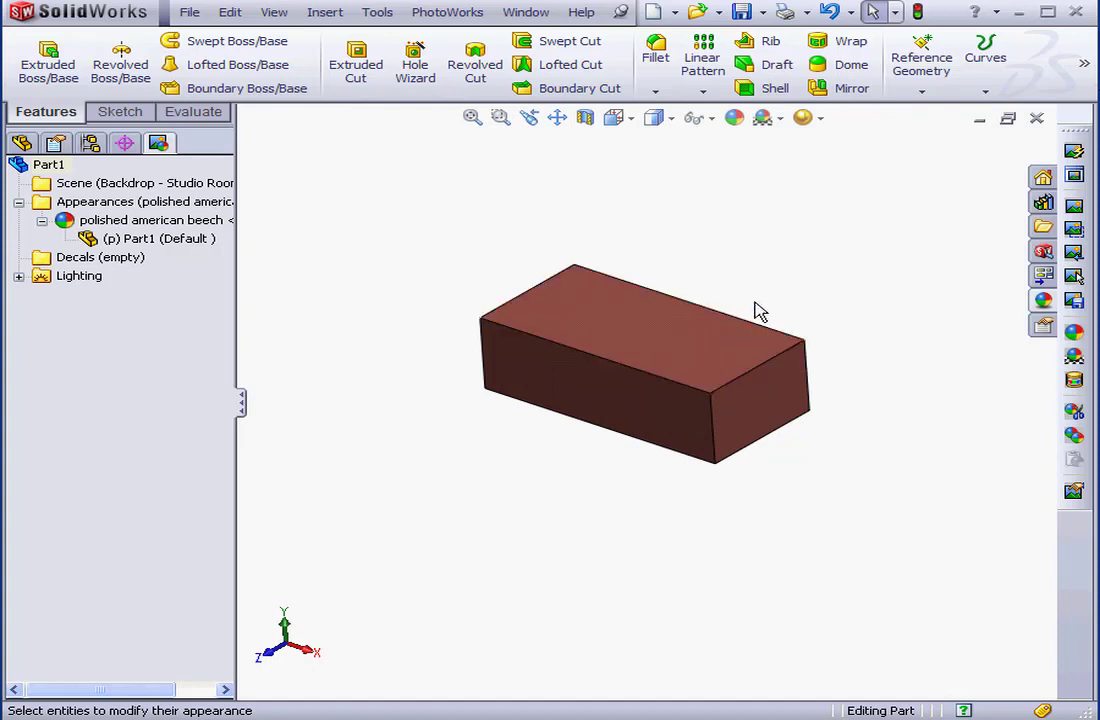
Apply the Wood Floor Room presentation scene, reviewing its room, back/foreground, environment and lighting settings, and expand the scene entry in the render manager.
{"action": "left_click", "coordinate": [1074, 356]}
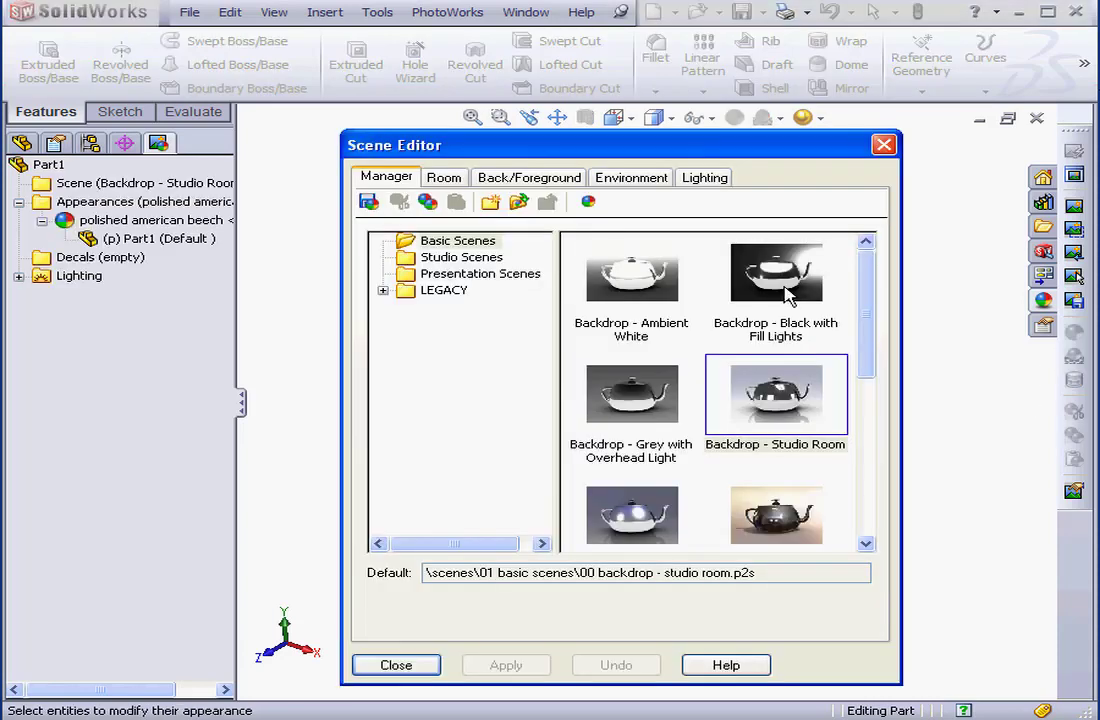
{"action": "left_click", "coordinate": [516, 275]}
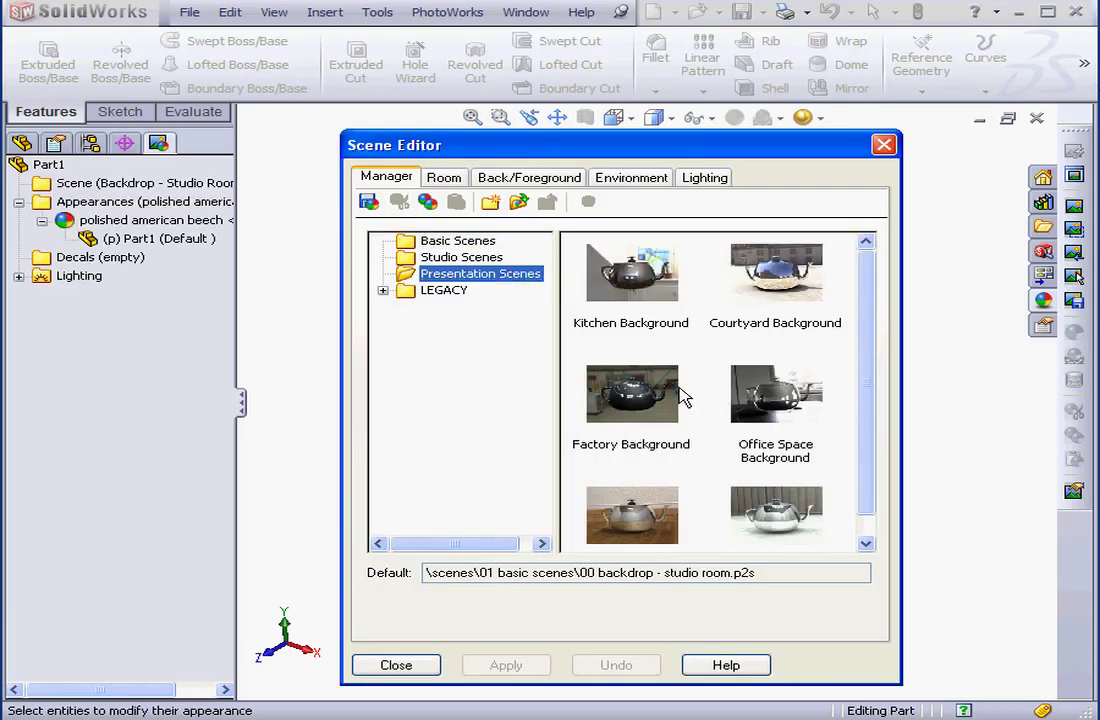
{"action": "double_click", "coordinate": [632, 515]}
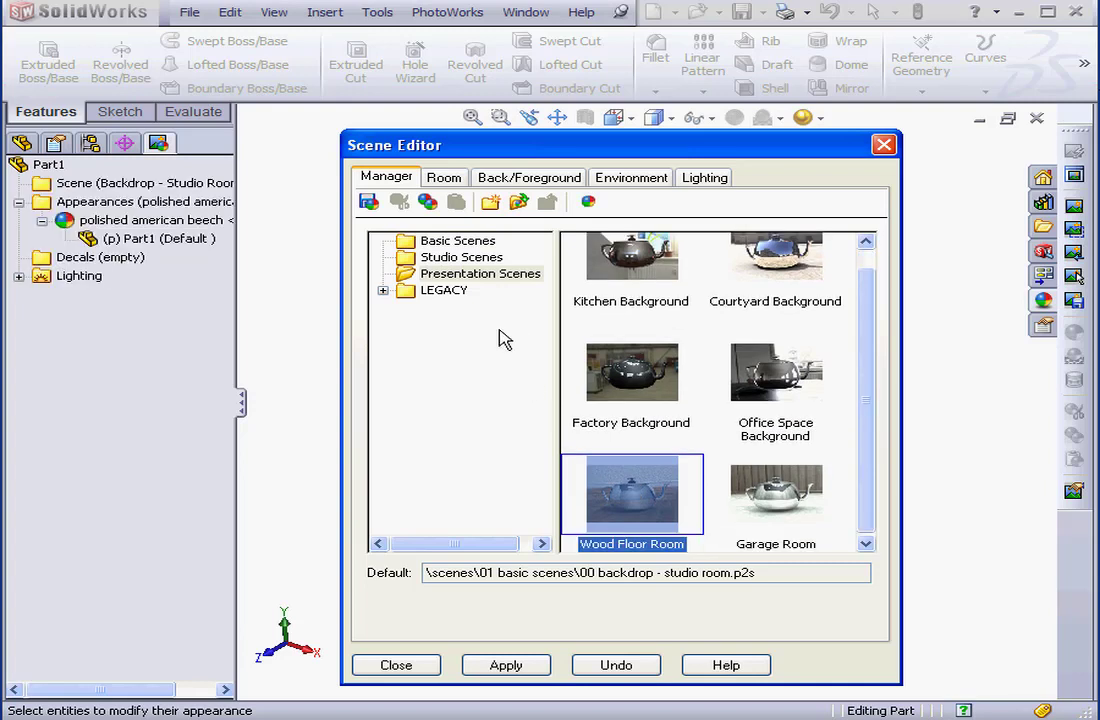
{"action": "left_click", "coordinate": [448, 178]}
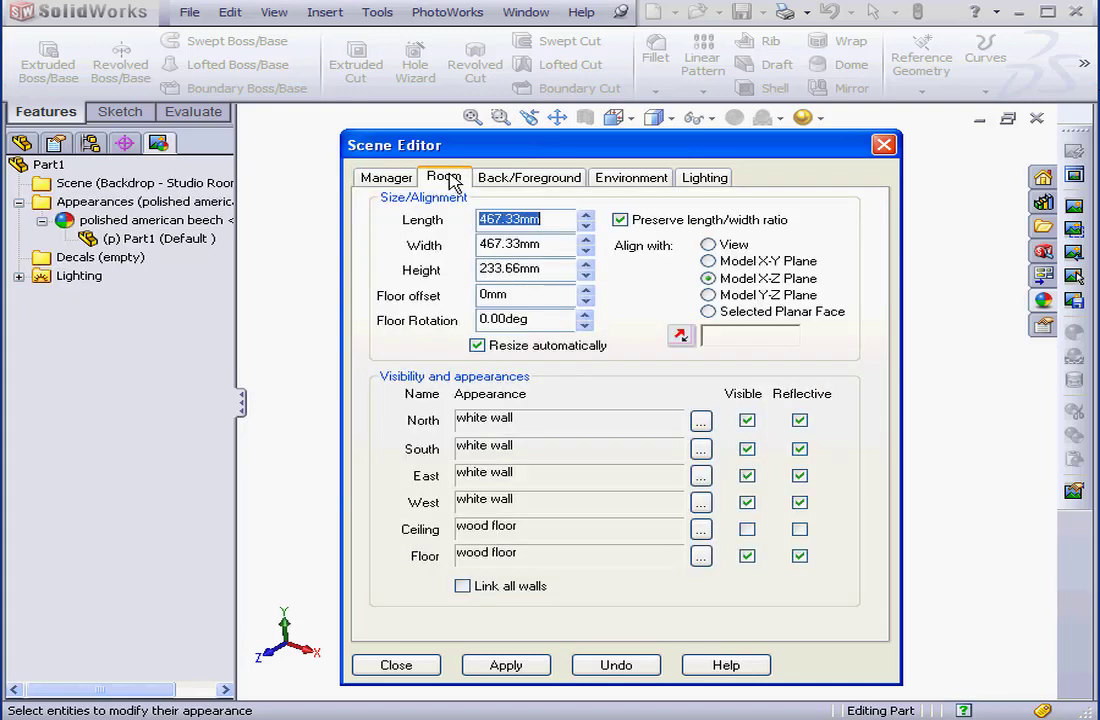
{"action": "left_click", "coordinate": [517, 186]}
{"action": "left_click", "coordinate": [650, 184]}
{"action": "left_click", "coordinate": [704, 180]}
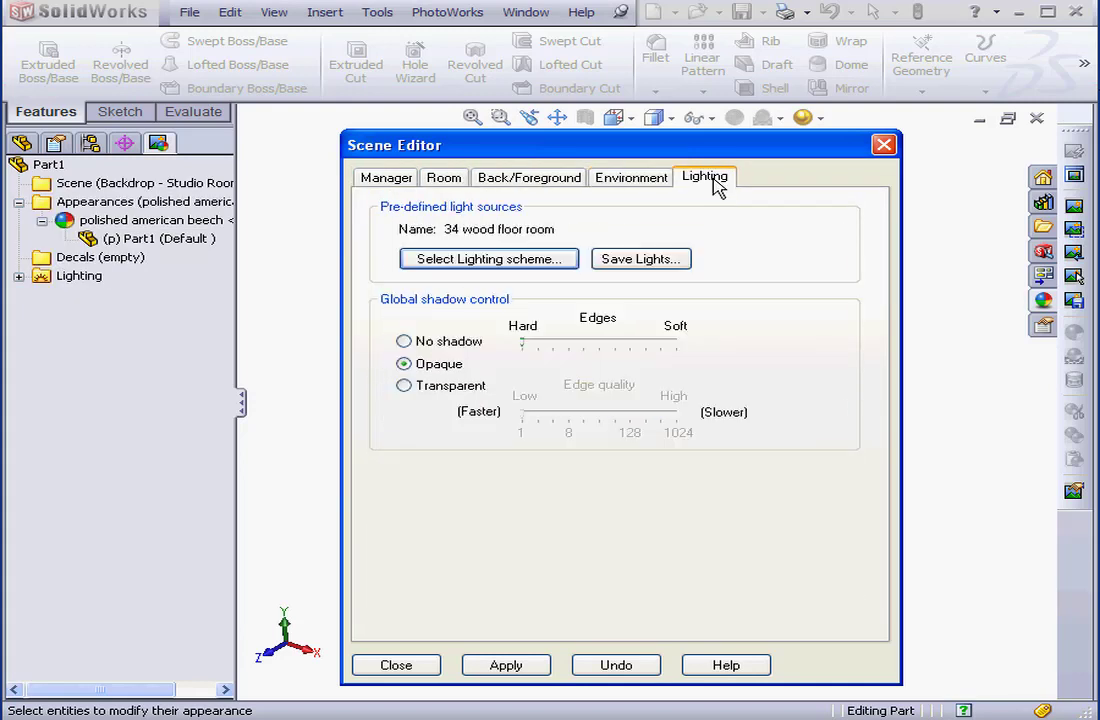
{"action": "left_click", "coordinate": [390, 180]}
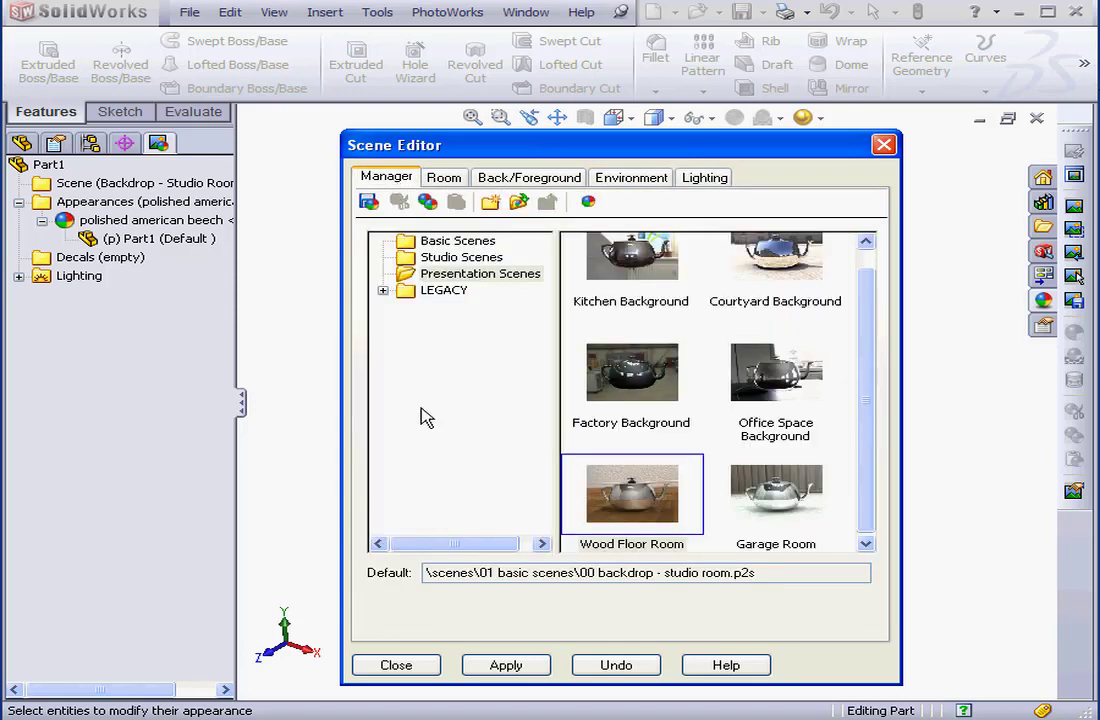
{"action": "left_click", "coordinate": [500, 667]}
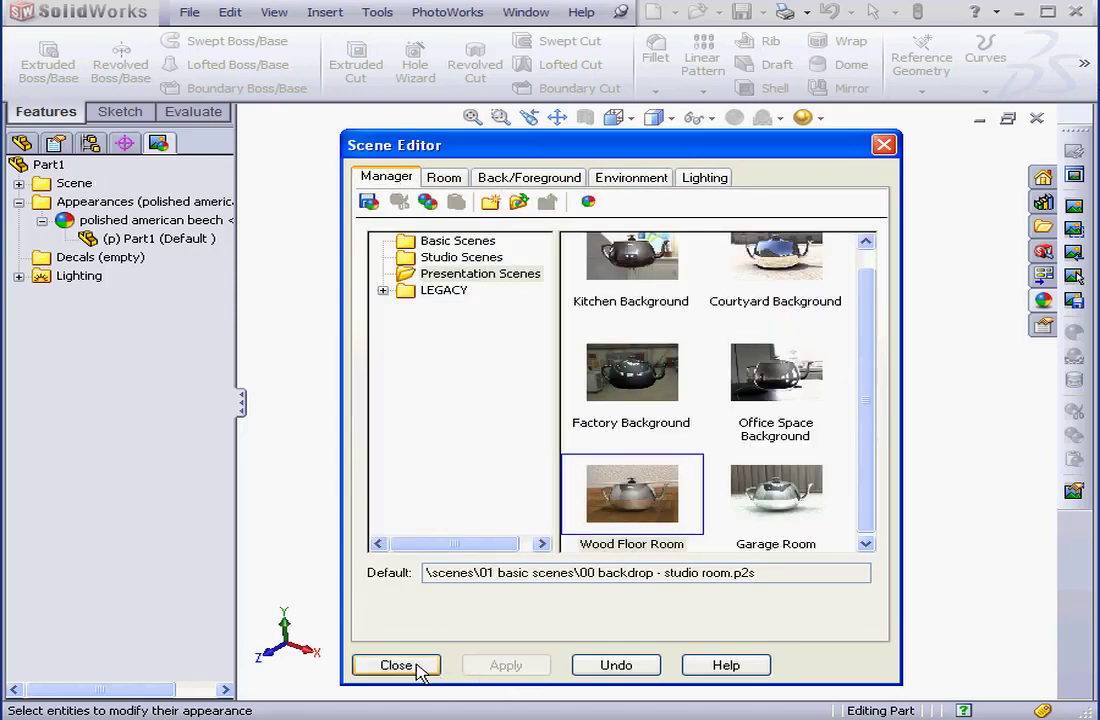
{"action": "left_click", "coordinate": [416, 667]}
{"action": "left_click", "coordinate": [18, 183]}
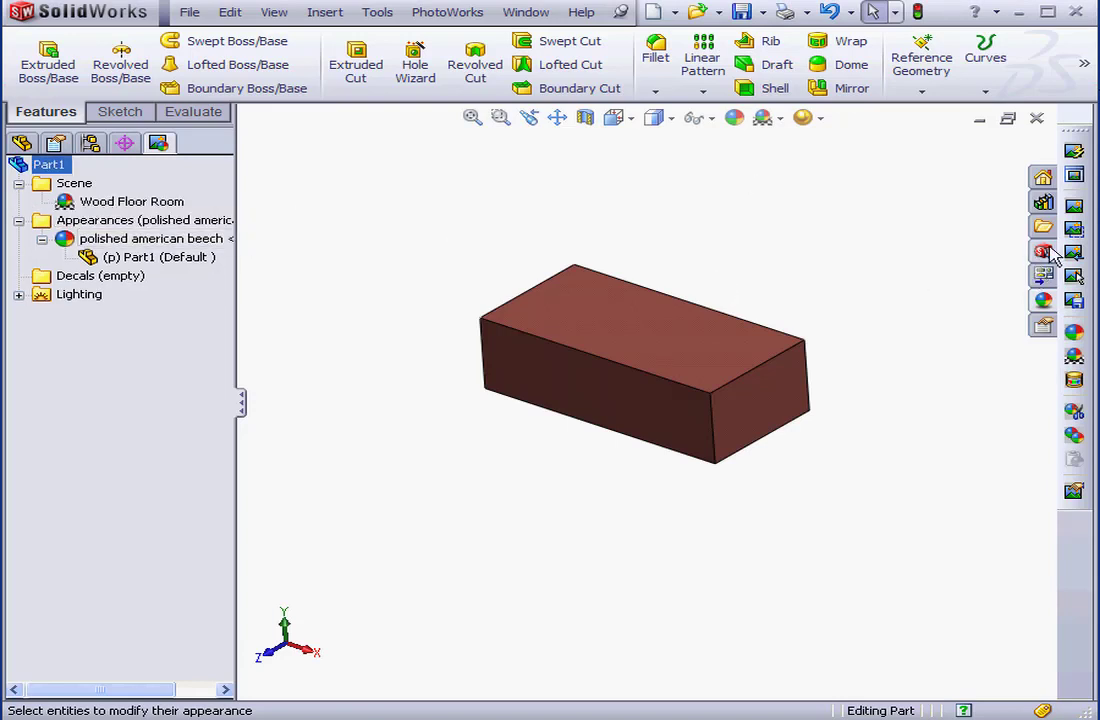
Render a rectangular area around the block, and re-render that same area from a slightly lower viewing angle.
{"action": "left_click_drag", "start_coordinate": [420, 234], "coordinate": [932, 558]}
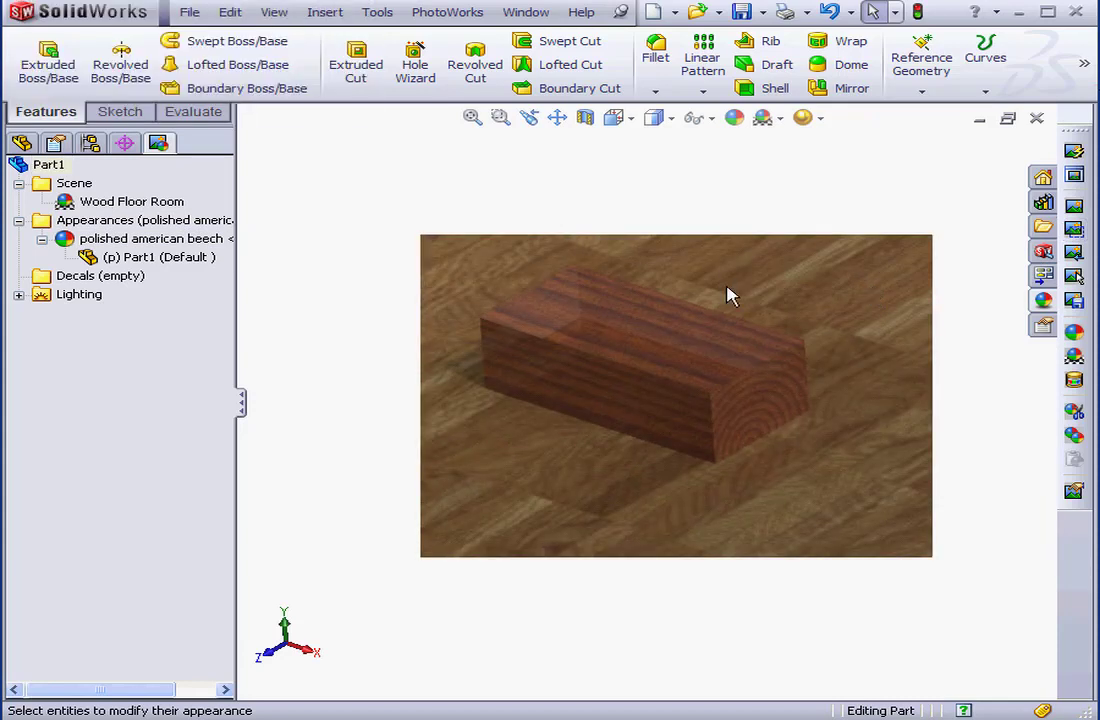
{"action": "middle_click_drag", "start_coordinate": [697, 400], "coordinate": [691, 360]}
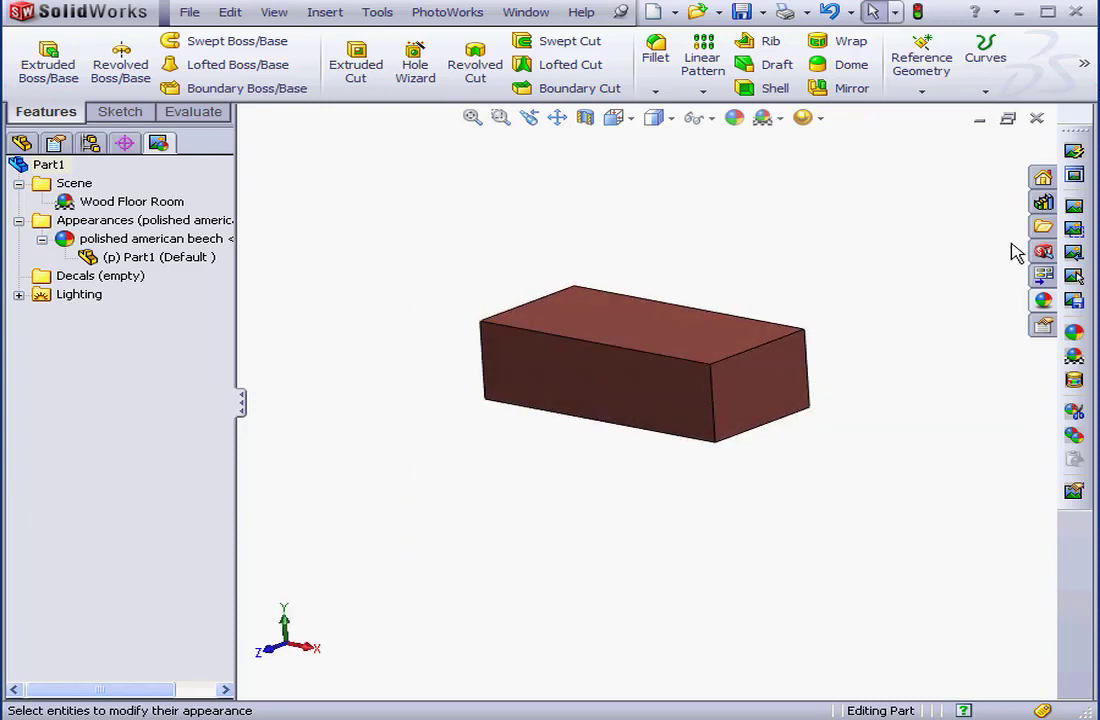
{"action": "left_click", "coordinate": [1074, 255]}
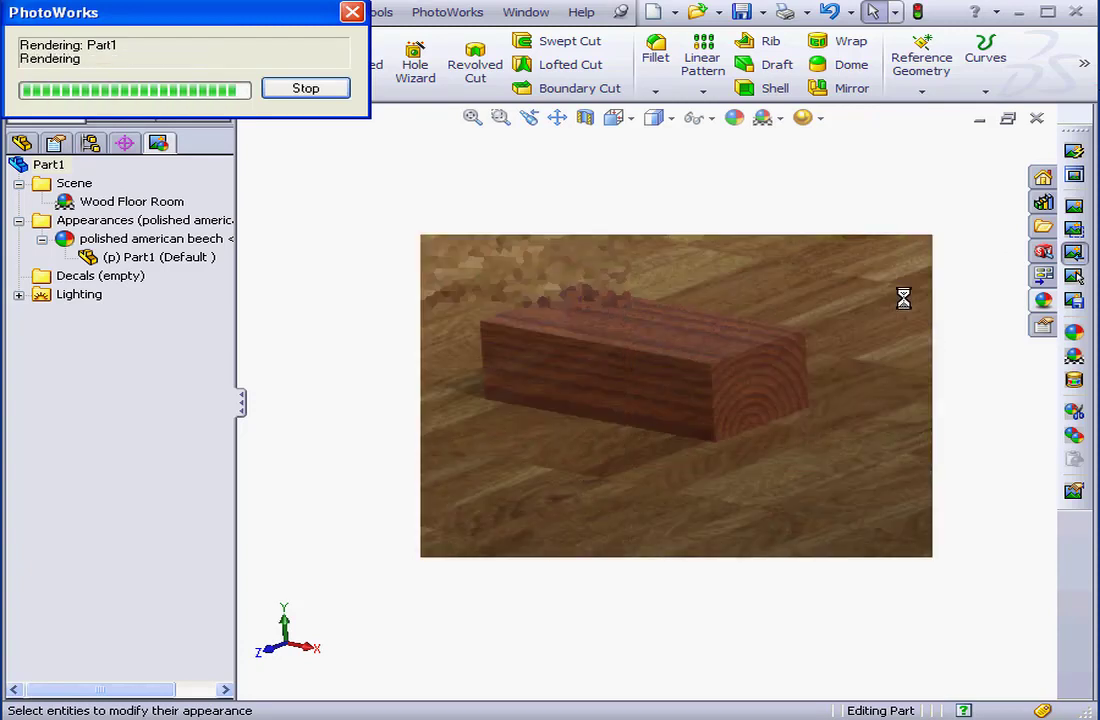
Render only the block, and review the Render to File options with the Portable Network Graphics (*.png) format, closing them without rendering to file.
{"action": "left_click", "coordinate": [1077, 276]}
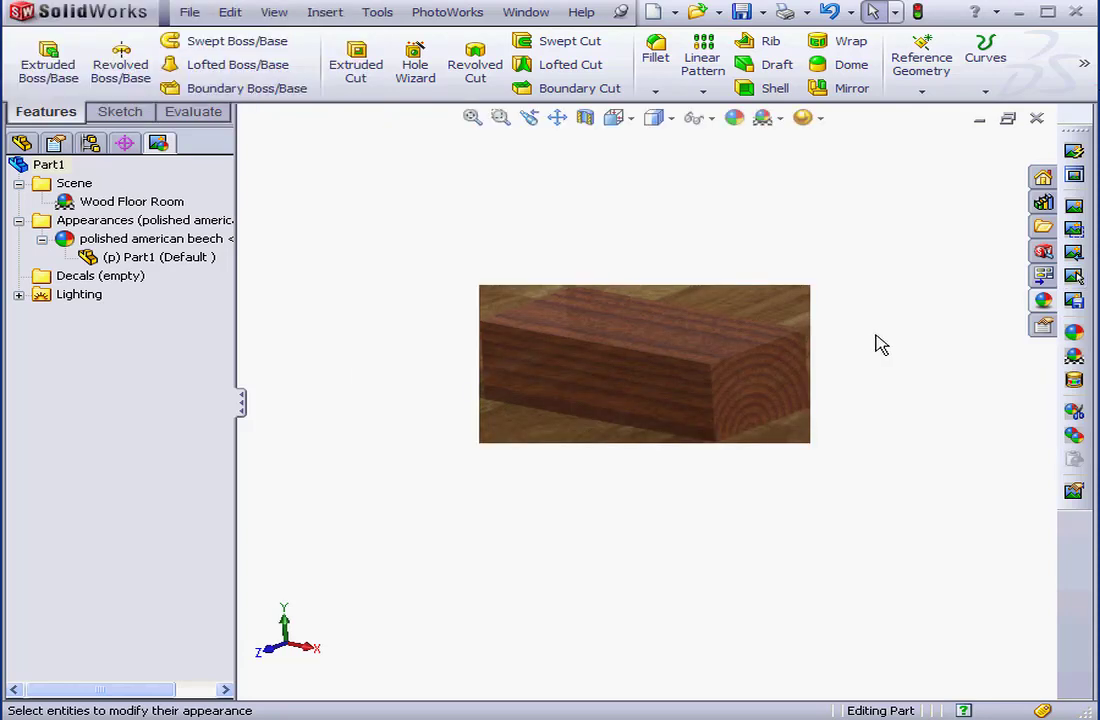
{"action": "left_click", "coordinate": [1074, 300]}
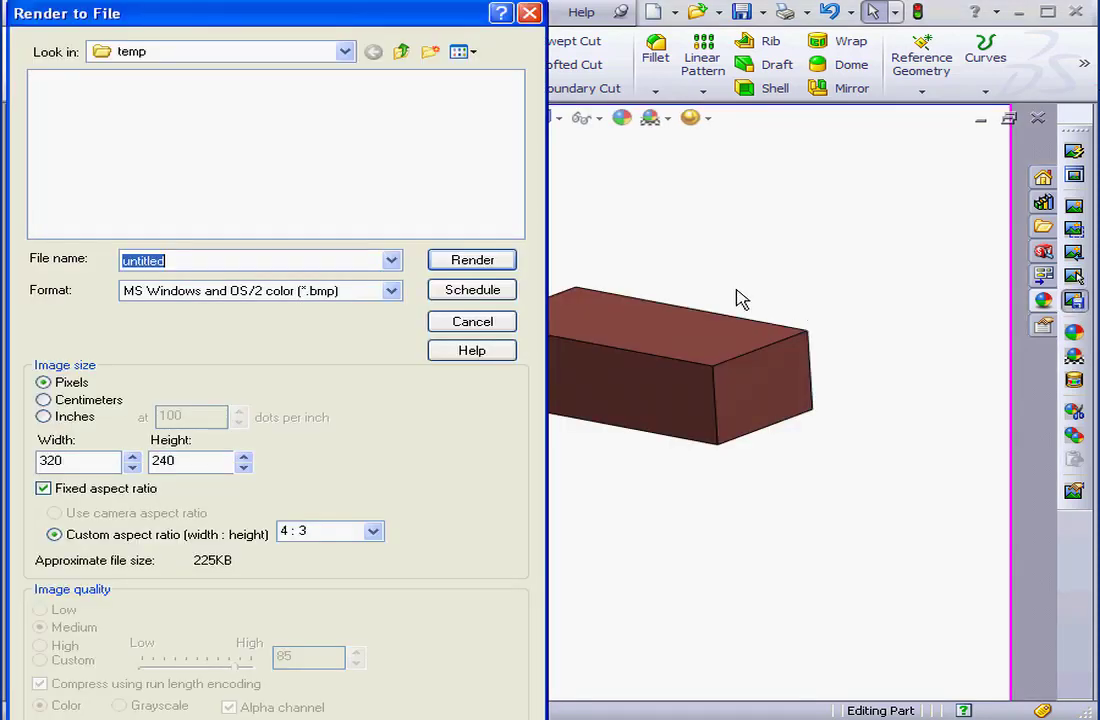
{"action": "left_click_drag", "start_coordinate": [428, 18], "coordinate": [570, 52]}
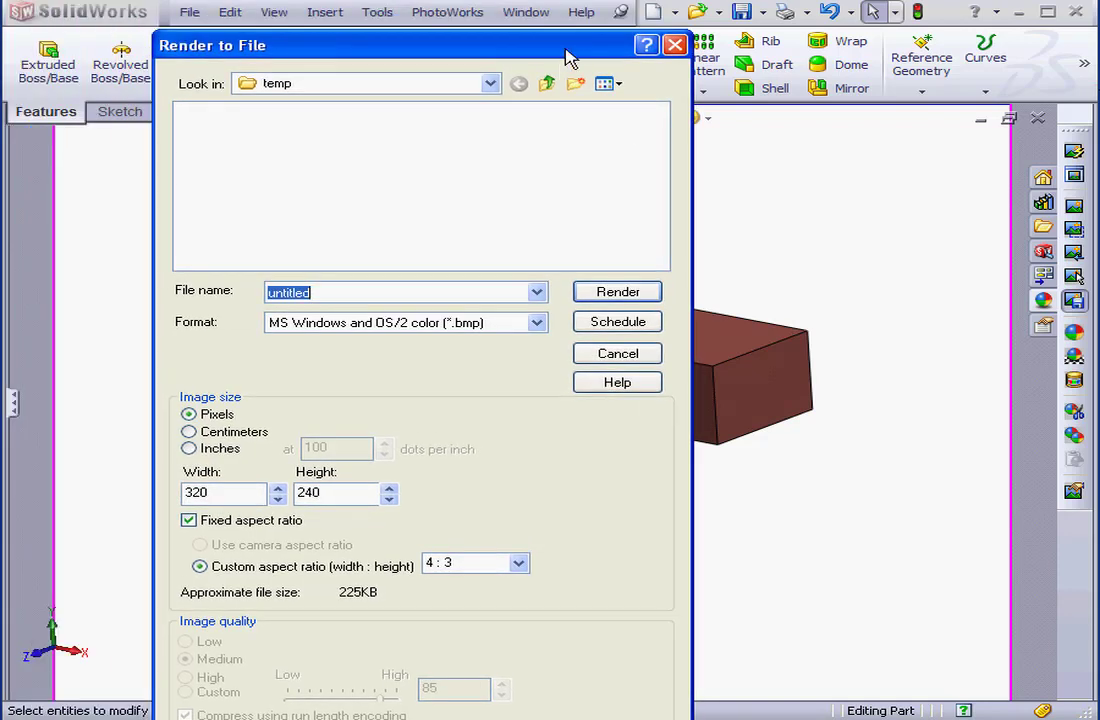
{"action": "left_click", "coordinate": [486, 322]}
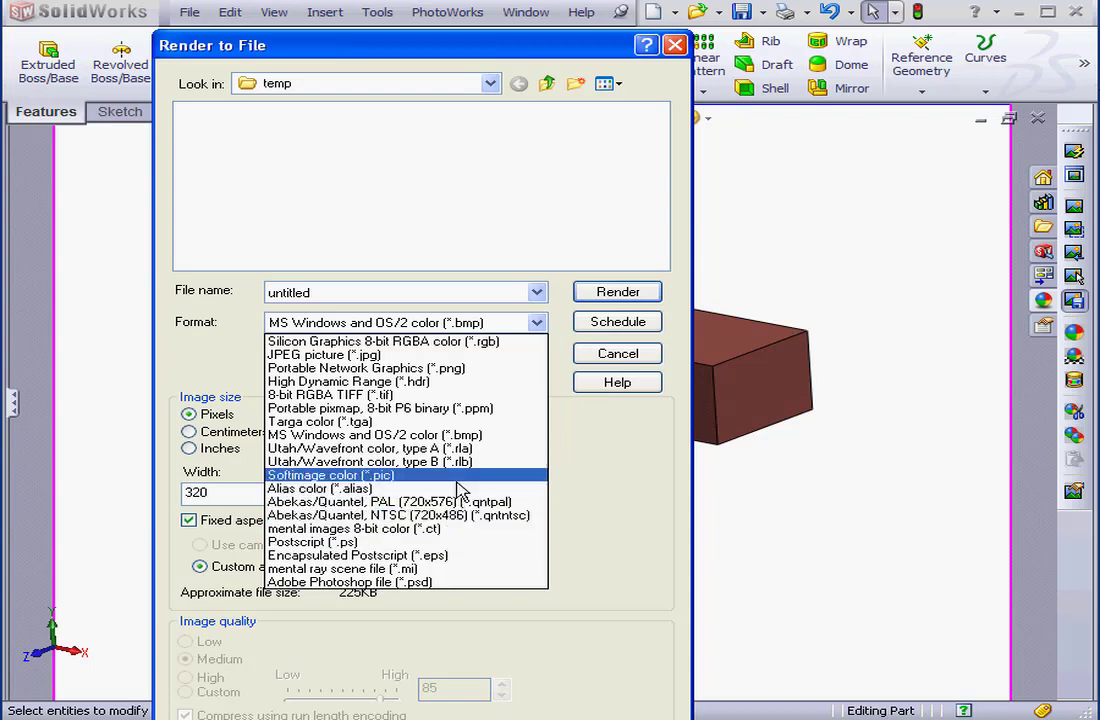
{"action": "left_click", "coordinate": [466, 368]}
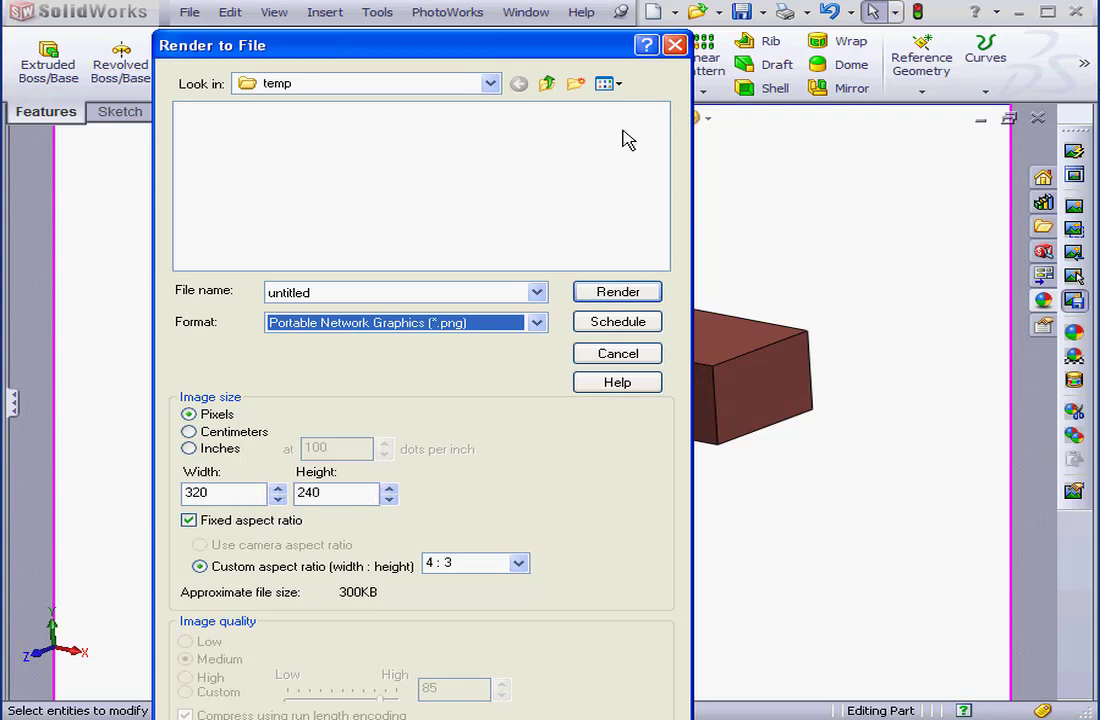
{"action": "left_click", "coordinate": [675, 45]}
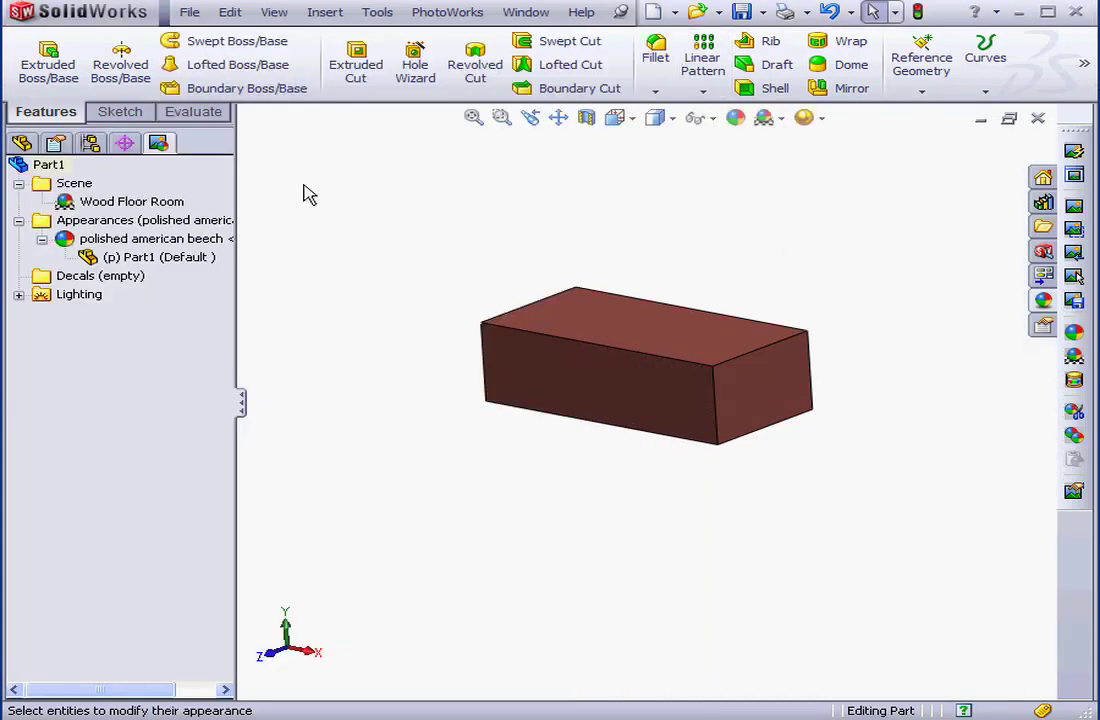
Edit the block's polished american beech appearance and replace it with unfinished american beech.
{"action": "right_click", "coordinate": [165, 243]}
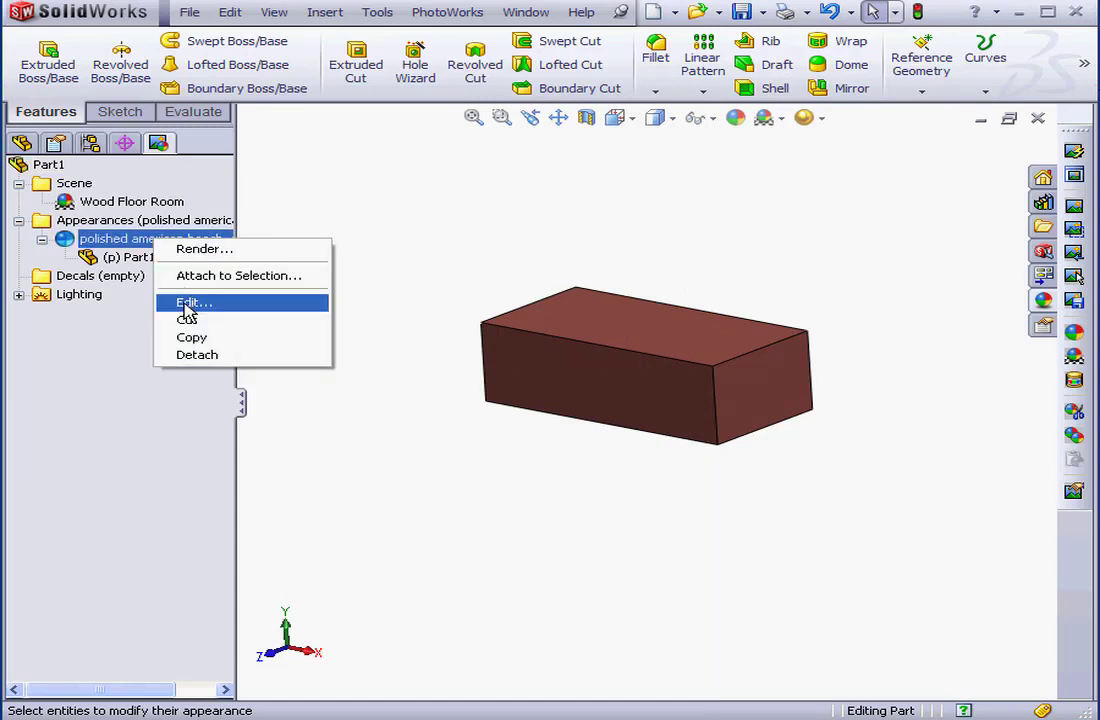
{"action": "left_click", "coordinate": [170, 303]}
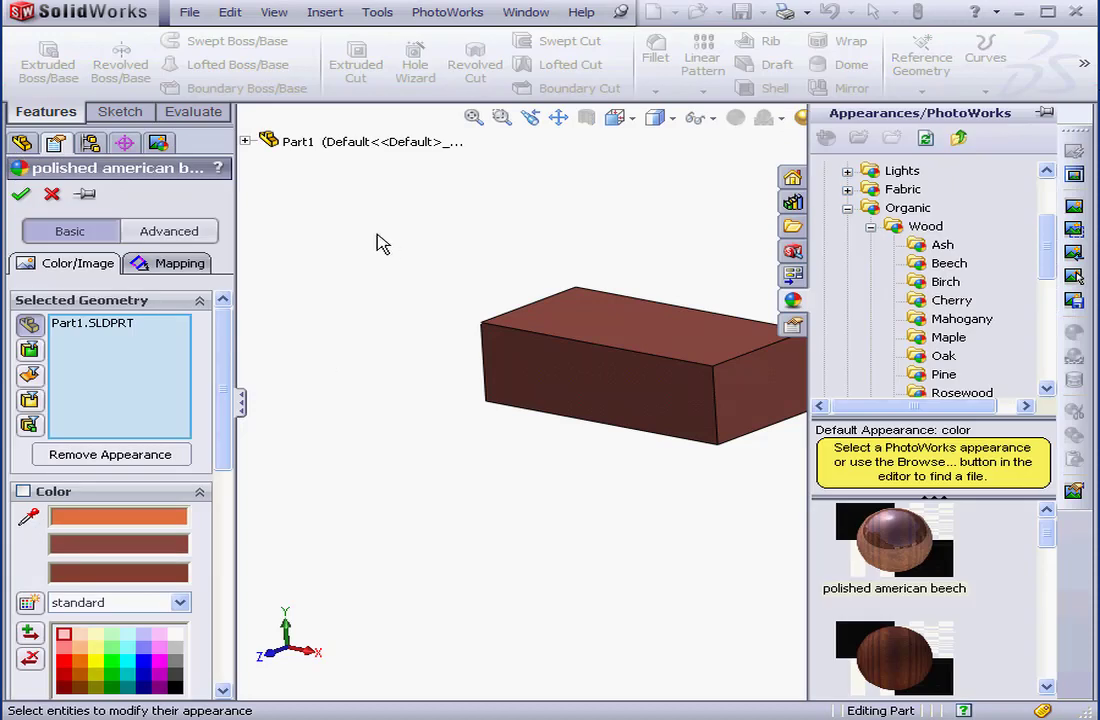
{"action": "left_click", "coordinate": [21, 194]}
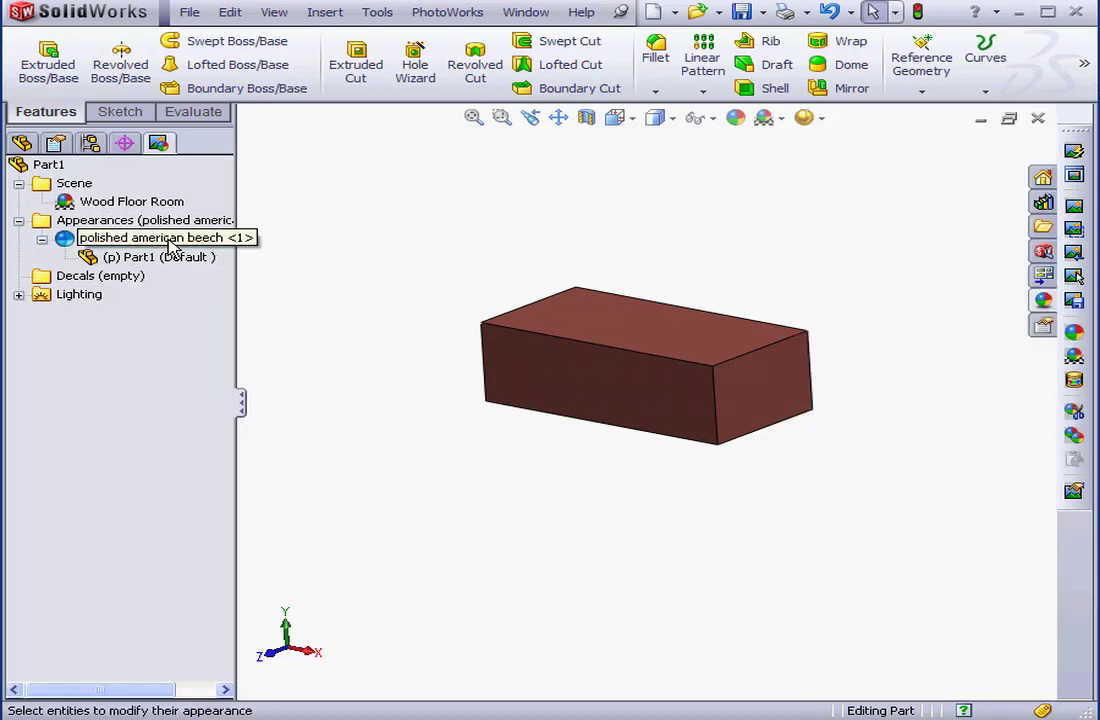
{"action": "double_click", "coordinate": [66, 240]}
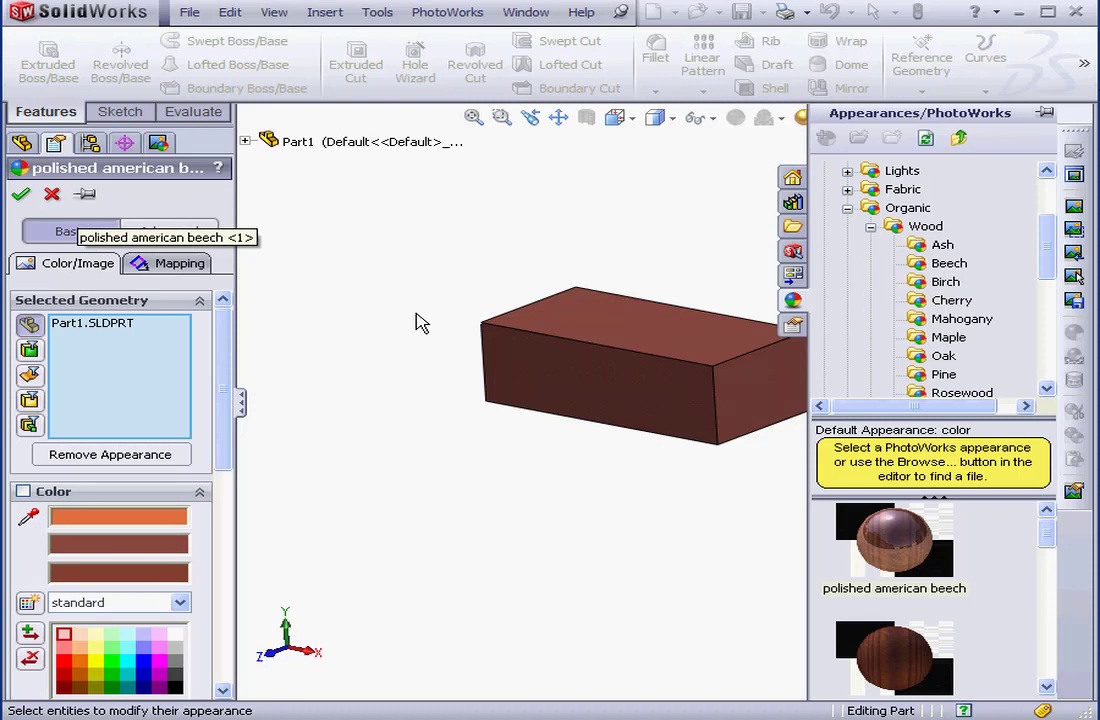
{"action": "left_click", "coordinate": [922, 650]}
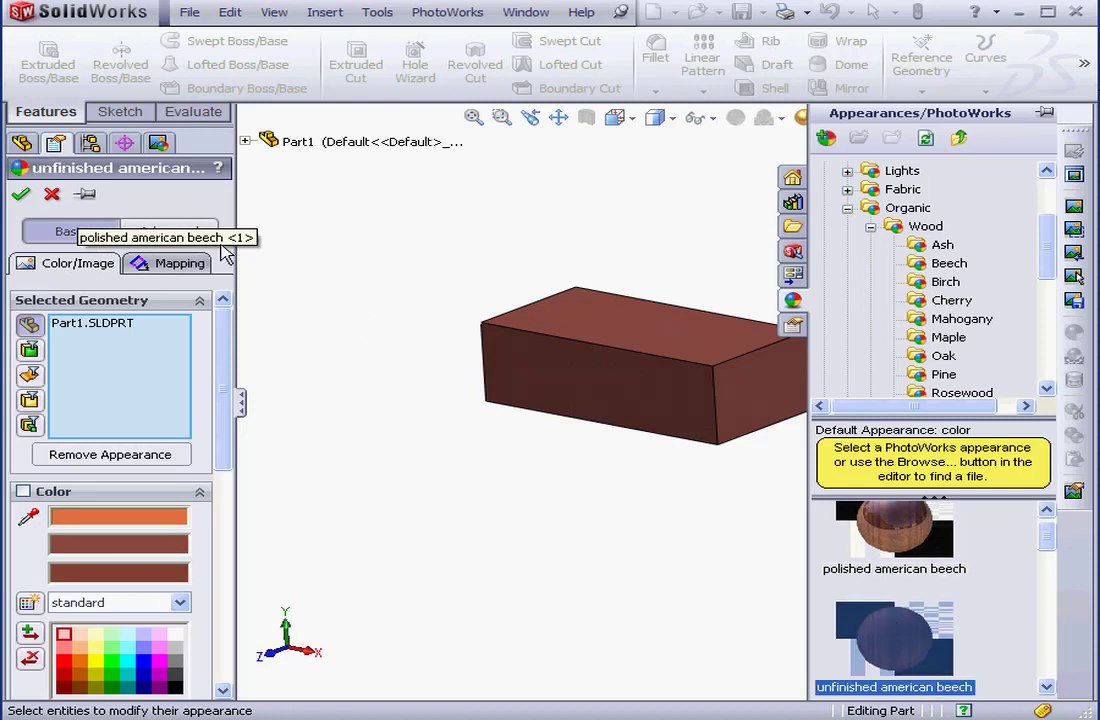
{"action": "left_click", "coordinate": [21, 195]}
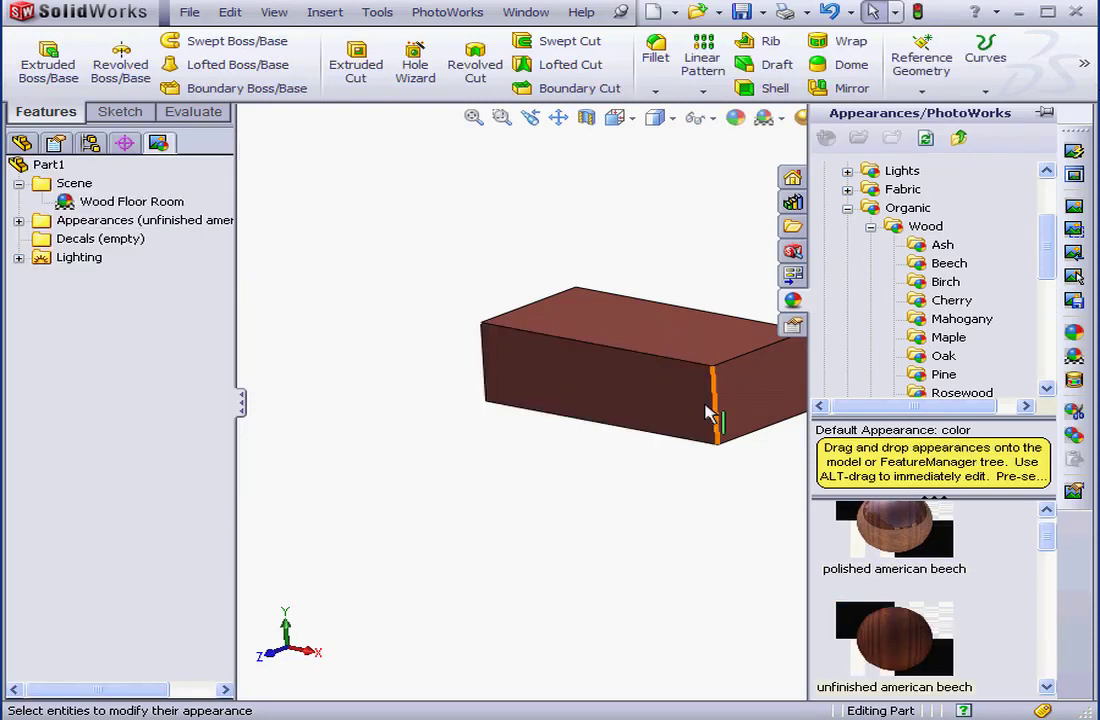
Apply the Dusty Antique studio scene to the part and render a rectangular area around the block.
{"action": "left_click_drag", "start_coordinate": [1045, 257], "coordinate": [1060, 203]}
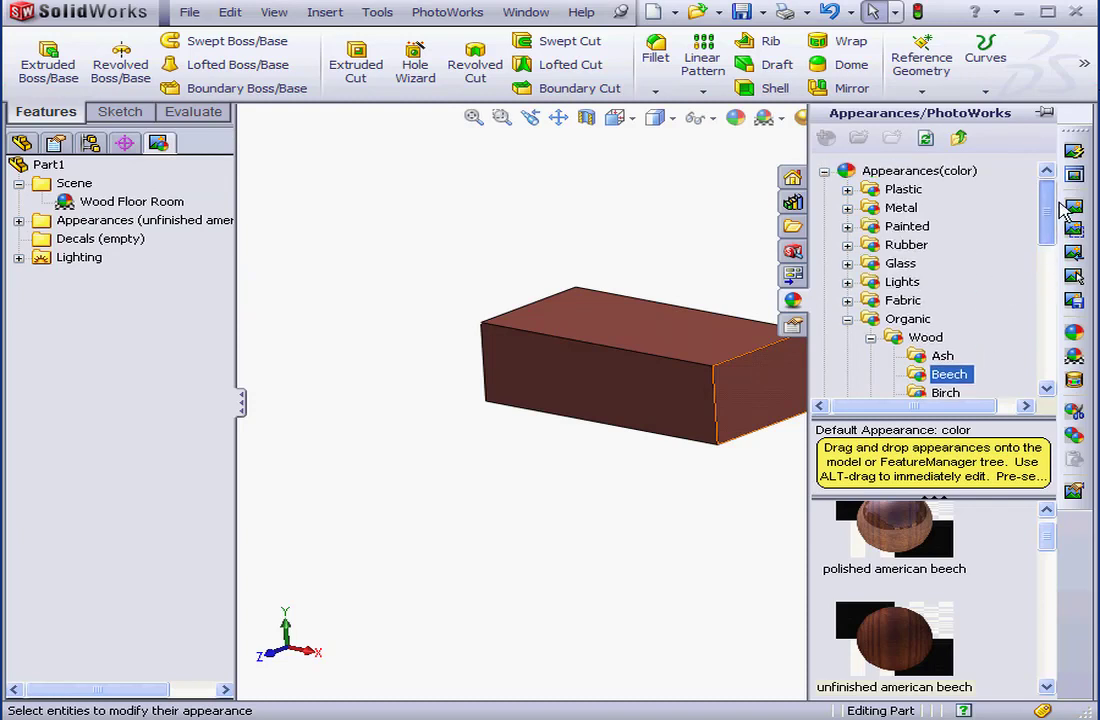
{"action": "left_click", "coordinate": [825, 171]}
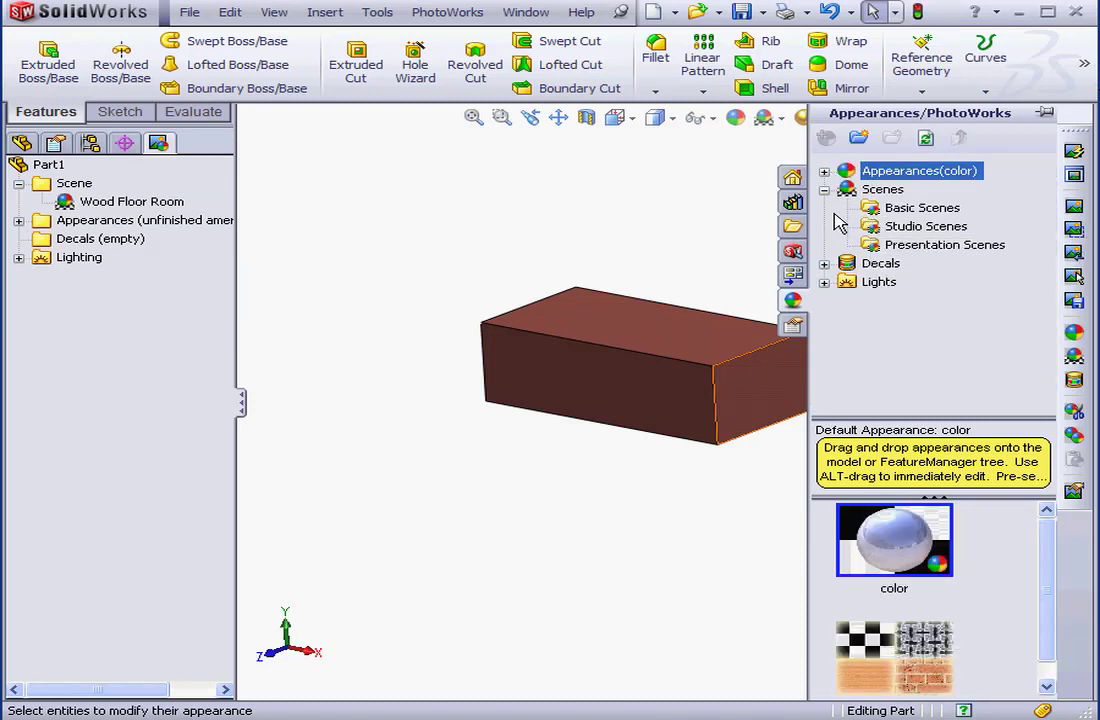
{"action": "left_click", "coordinate": [912, 228]}
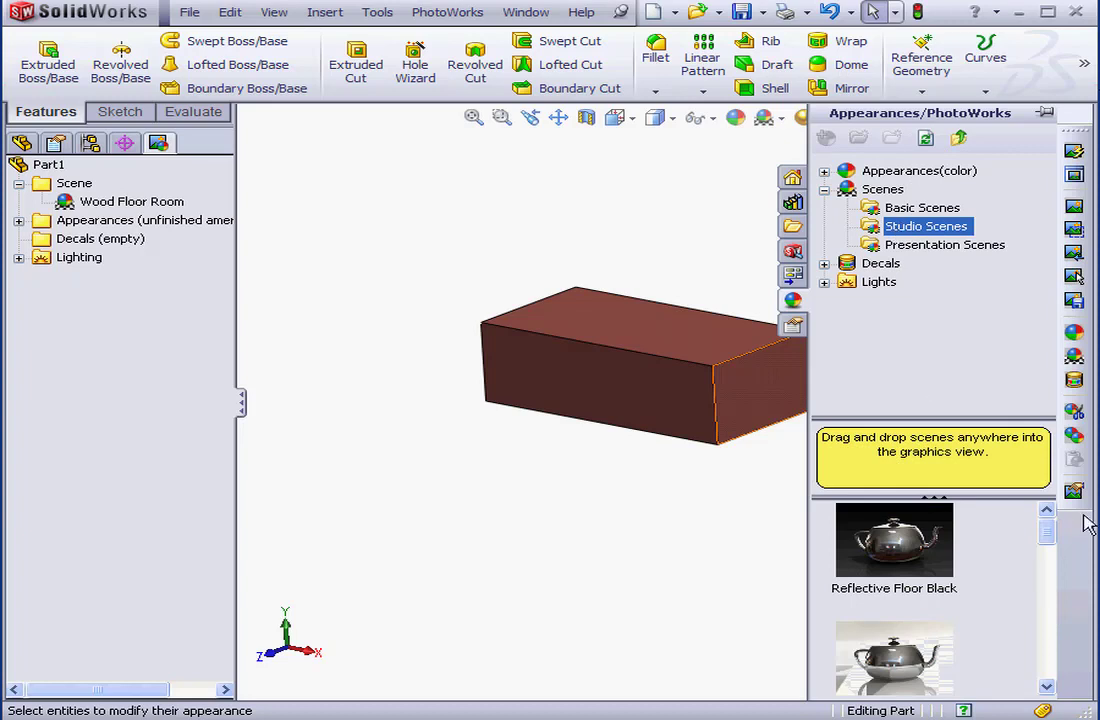
{"action": "left_click_drag", "start_coordinate": [1047, 525], "coordinate": [1047, 588]}
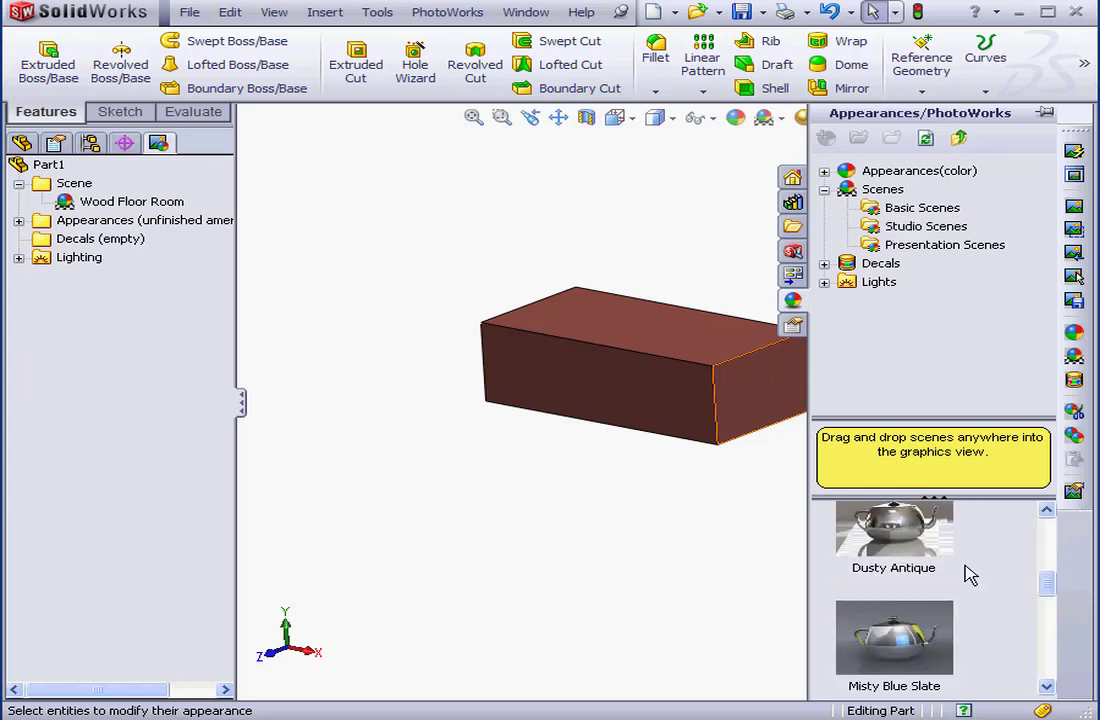
{"action": "left_click_drag", "start_coordinate": [893, 535], "coordinate": [785, 472]}
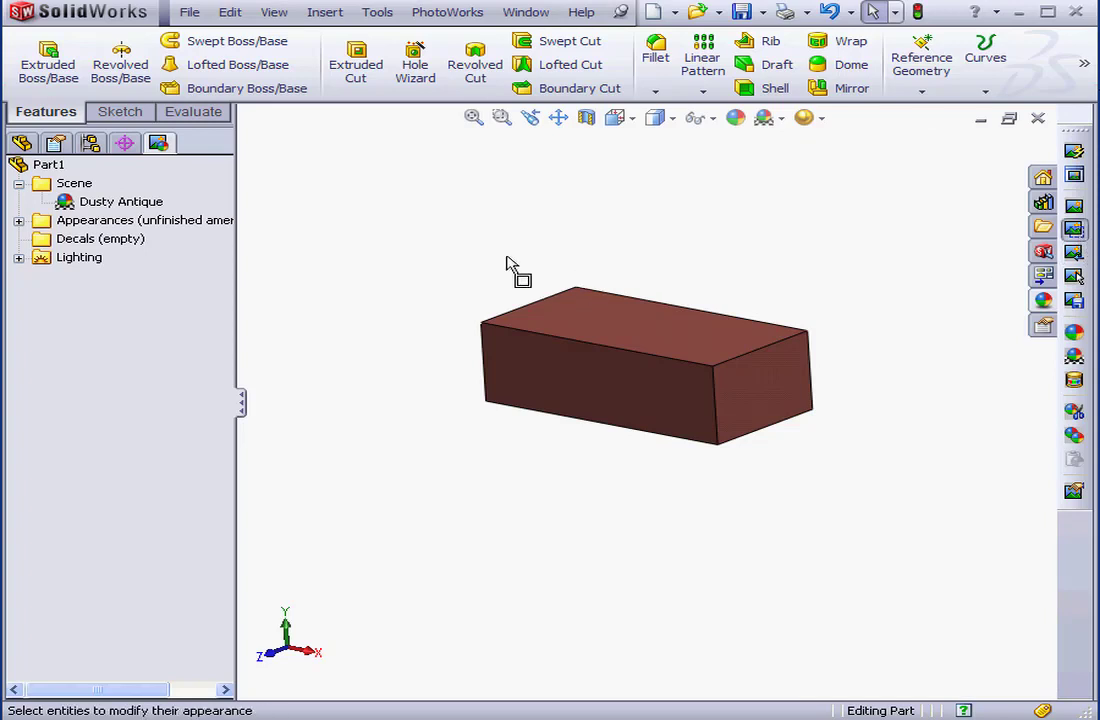
{"action": "left_click_drag", "start_coordinate": [448, 238], "coordinate": [938, 492]}
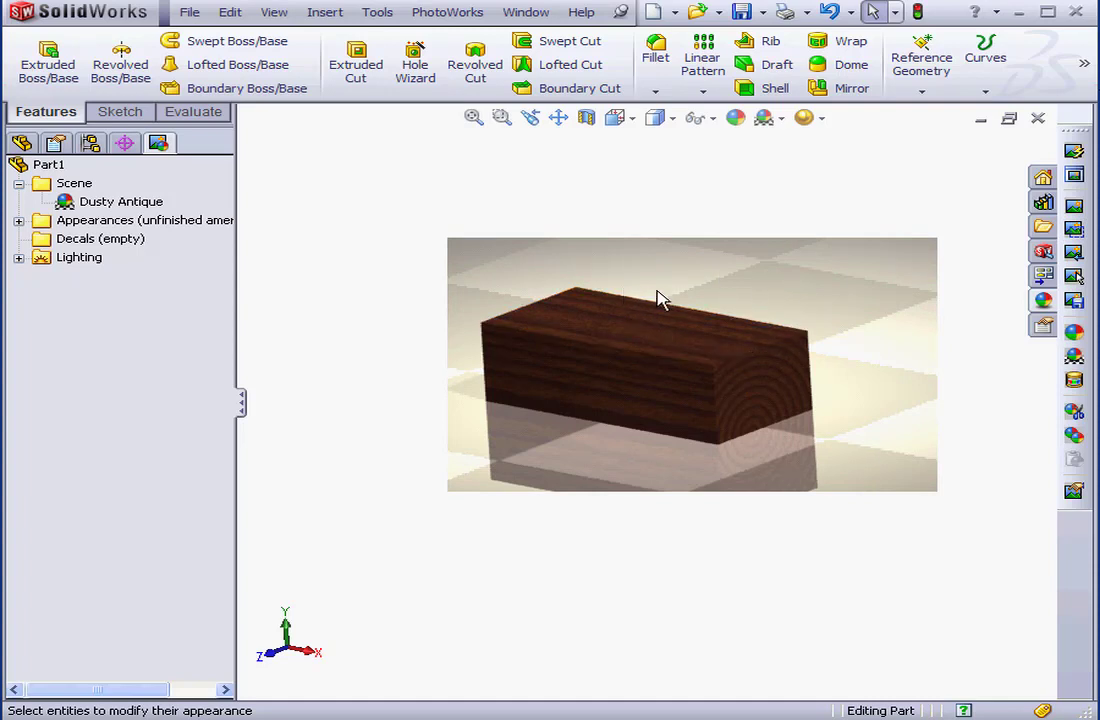
Detach the Dusty Antique scene from the part and expand everything below the appearances in the render manager.
{"action": "right_click", "coordinate": [108, 202]}
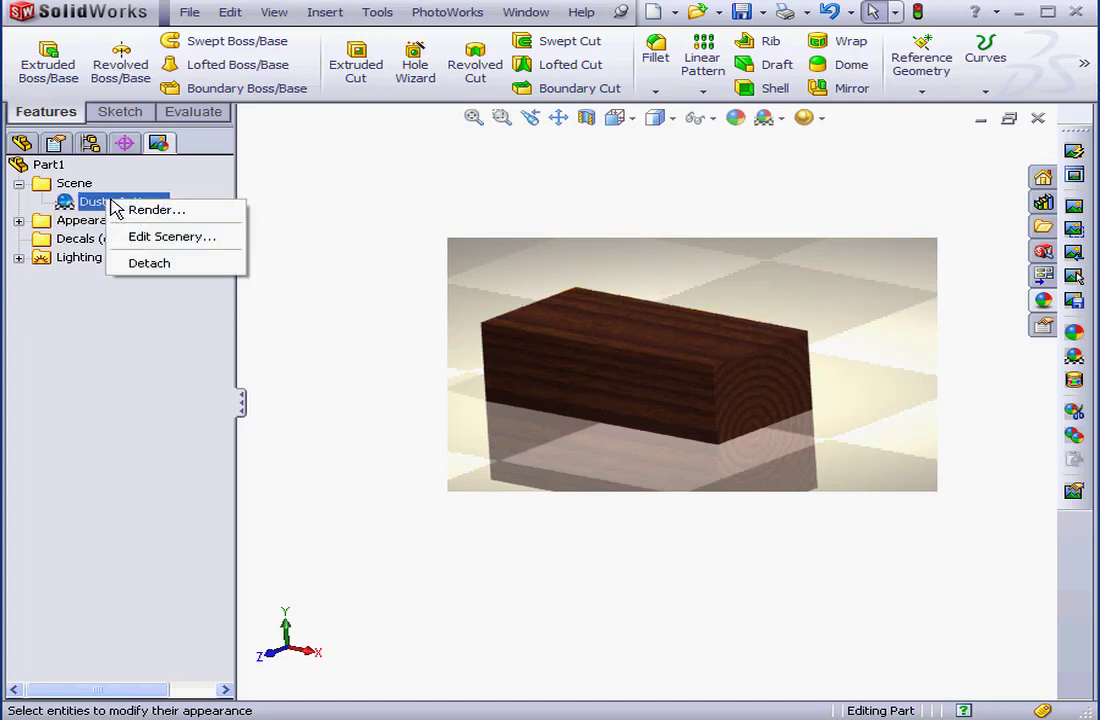
{"action": "left_click", "coordinate": [146, 265]}
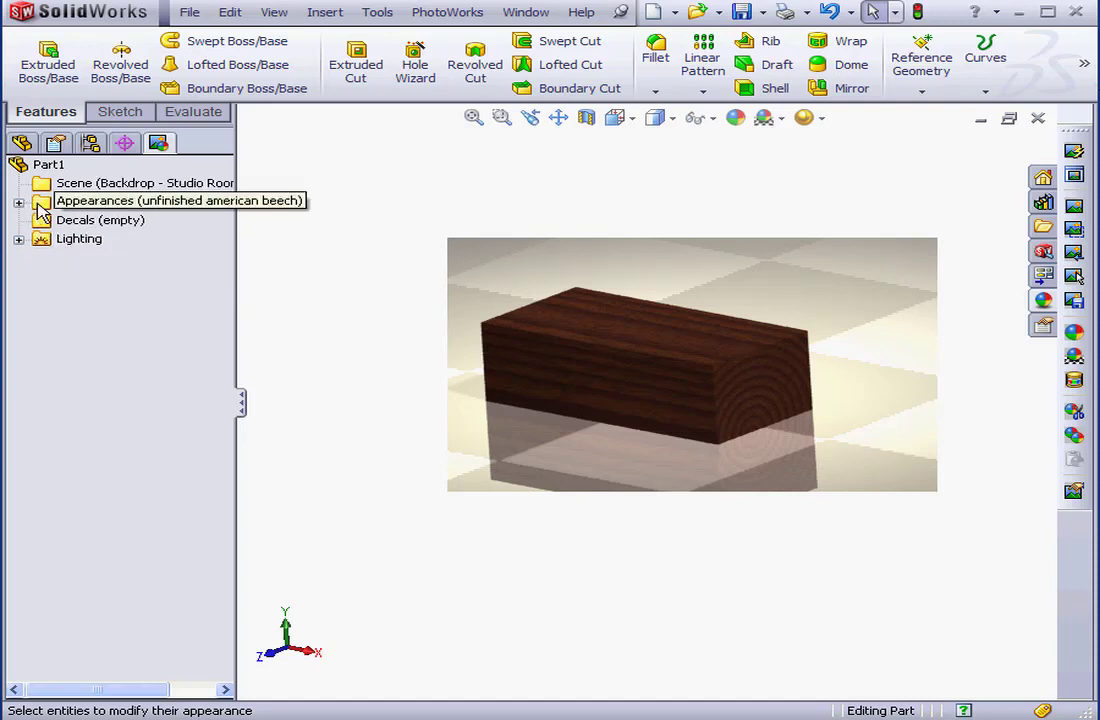
{"action": "right_click", "coordinate": [45, 203]}
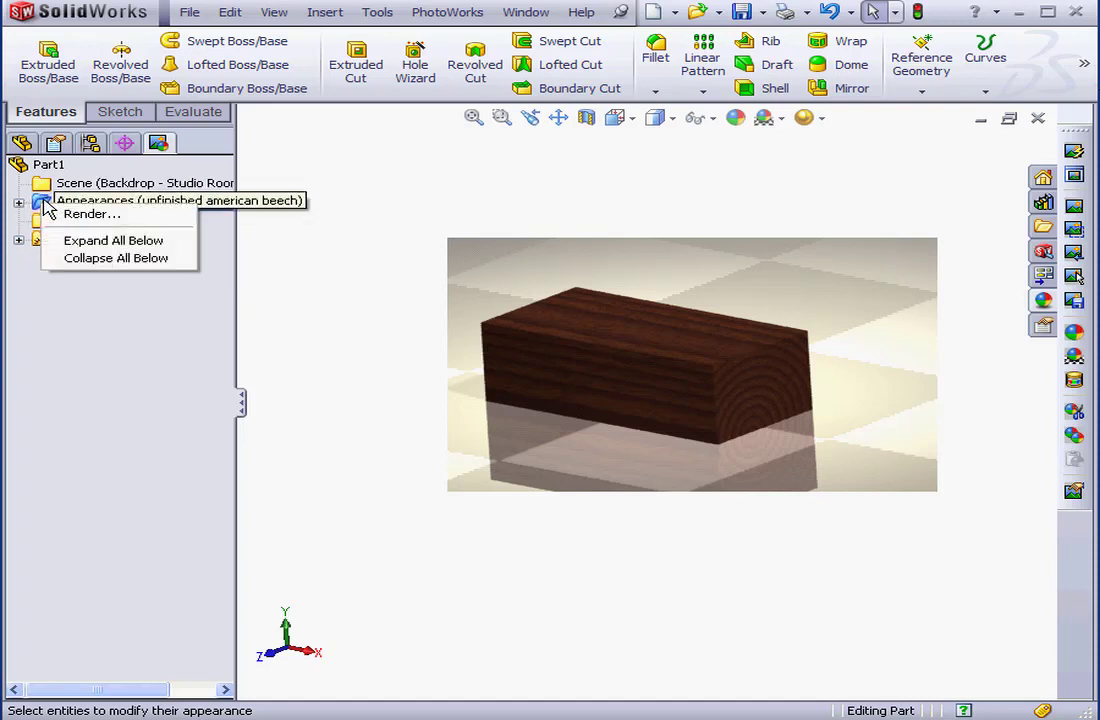
{"action": "left_click", "coordinate": [110, 242]}
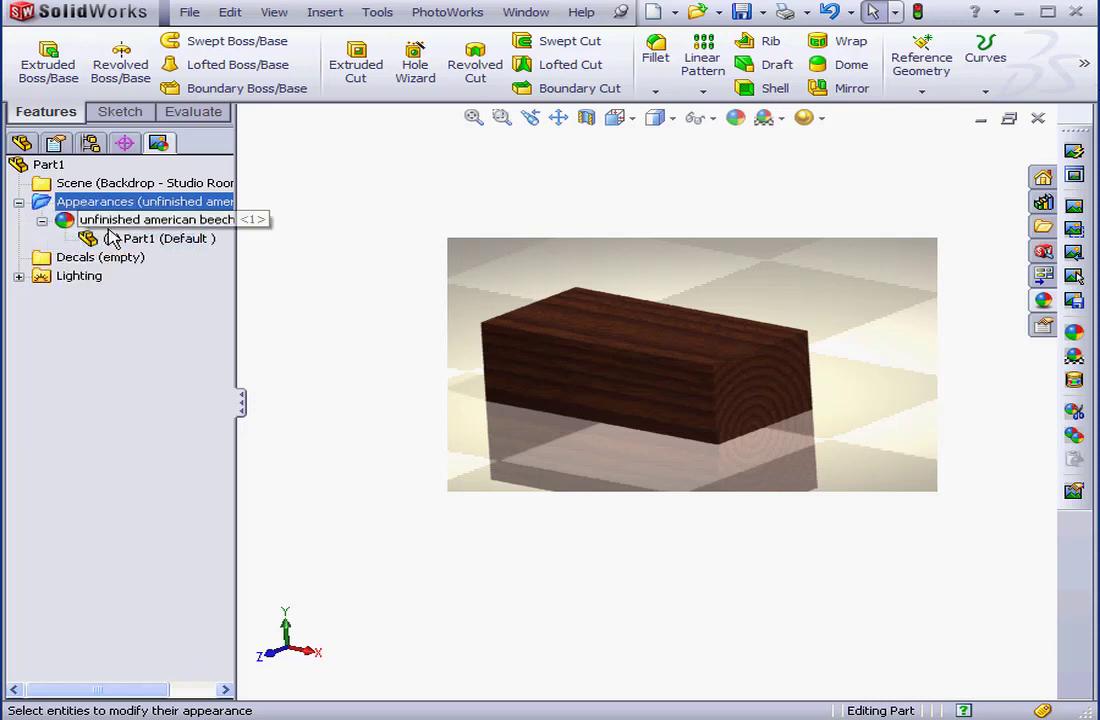
Look through the available PhotoWorks decals and leave the decal editor without applying one.
{"action": "left_click", "coordinate": [1074, 380]}
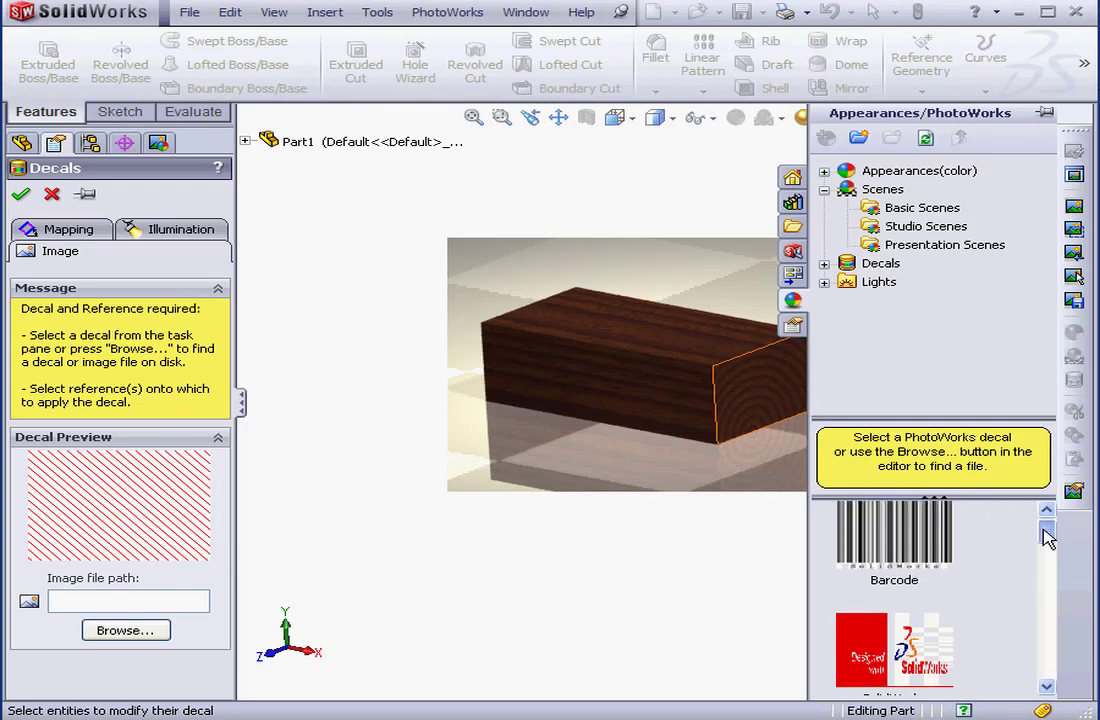
{"action": "left_click_drag", "start_coordinate": [1046, 523], "coordinate": [1048, 496]}
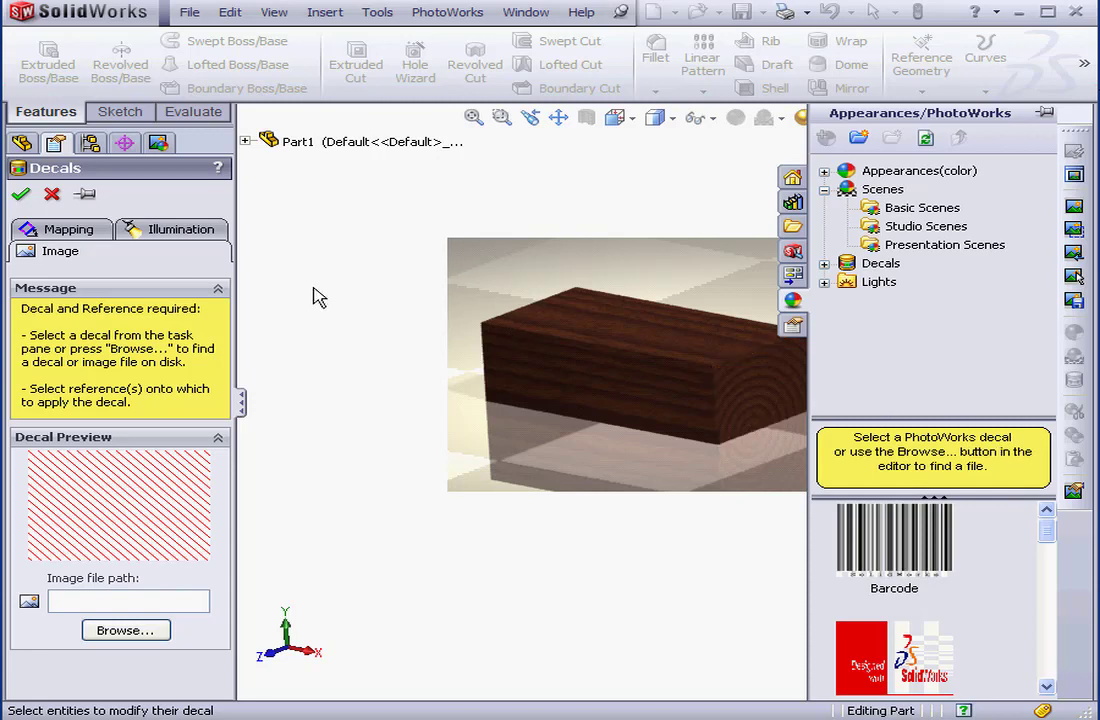
{"action": "left_click", "coordinate": [52, 196]}
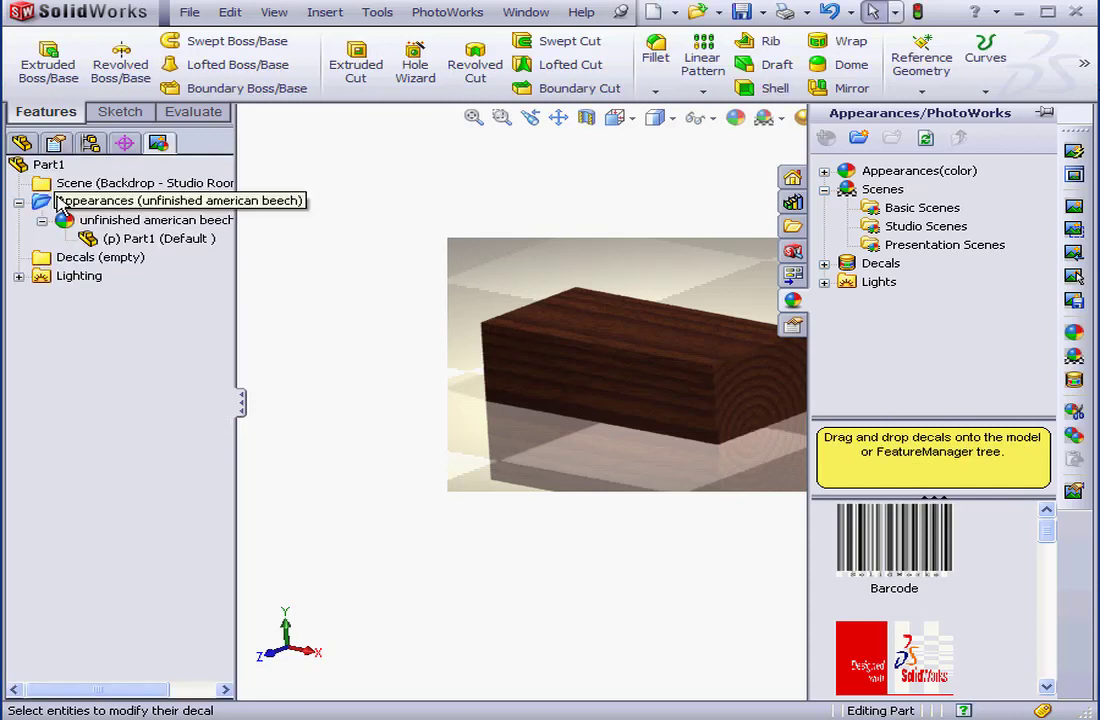
Turn off the Ambient light in PhotoWorks and render a rectangular area over the near end of the block.
{"action": "left_click", "coordinate": [18, 277]}
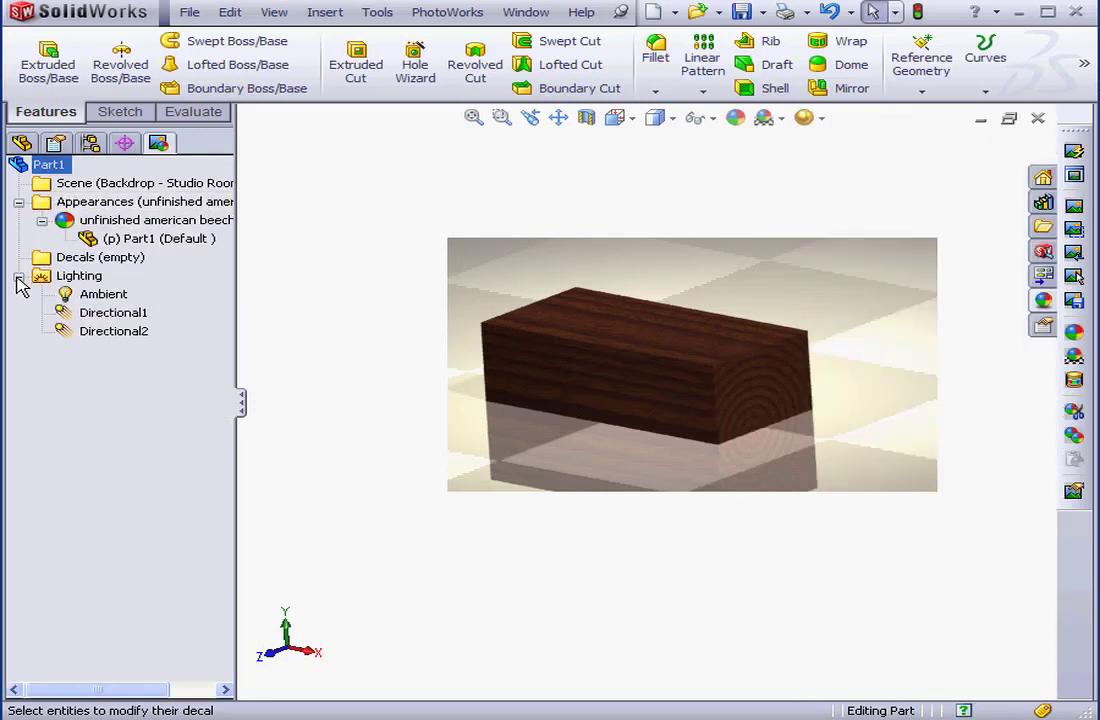
{"action": "left_click", "coordinate": [70, 295]}
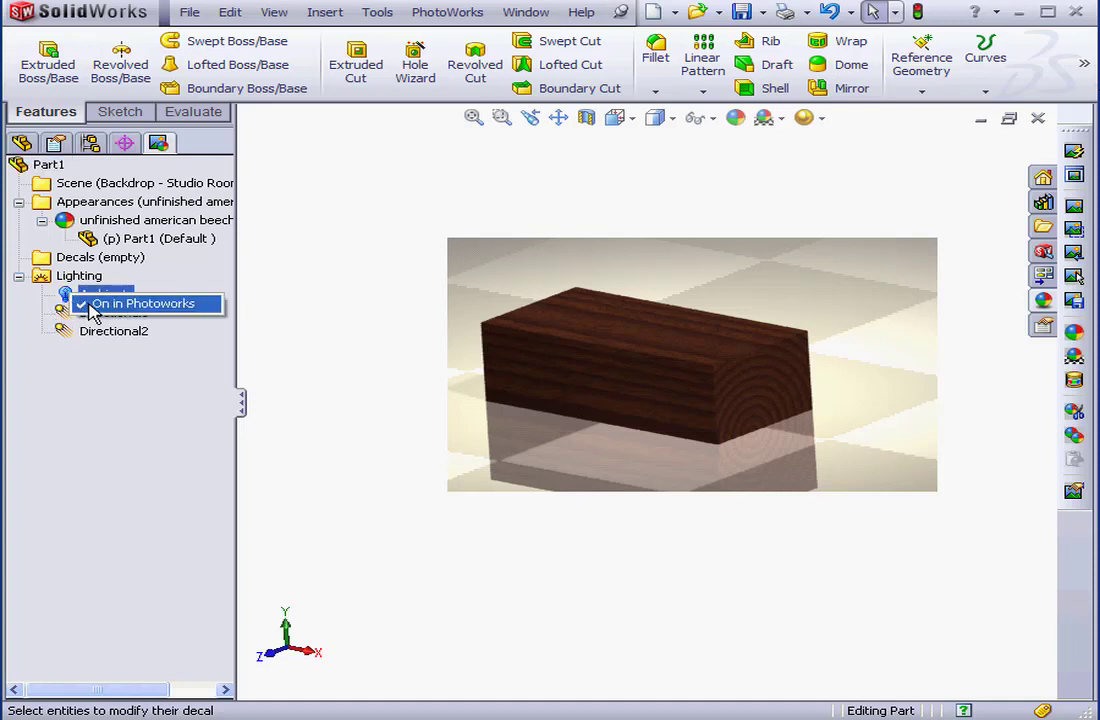
{"action": "left_click", "coordinate": [95, 304]}
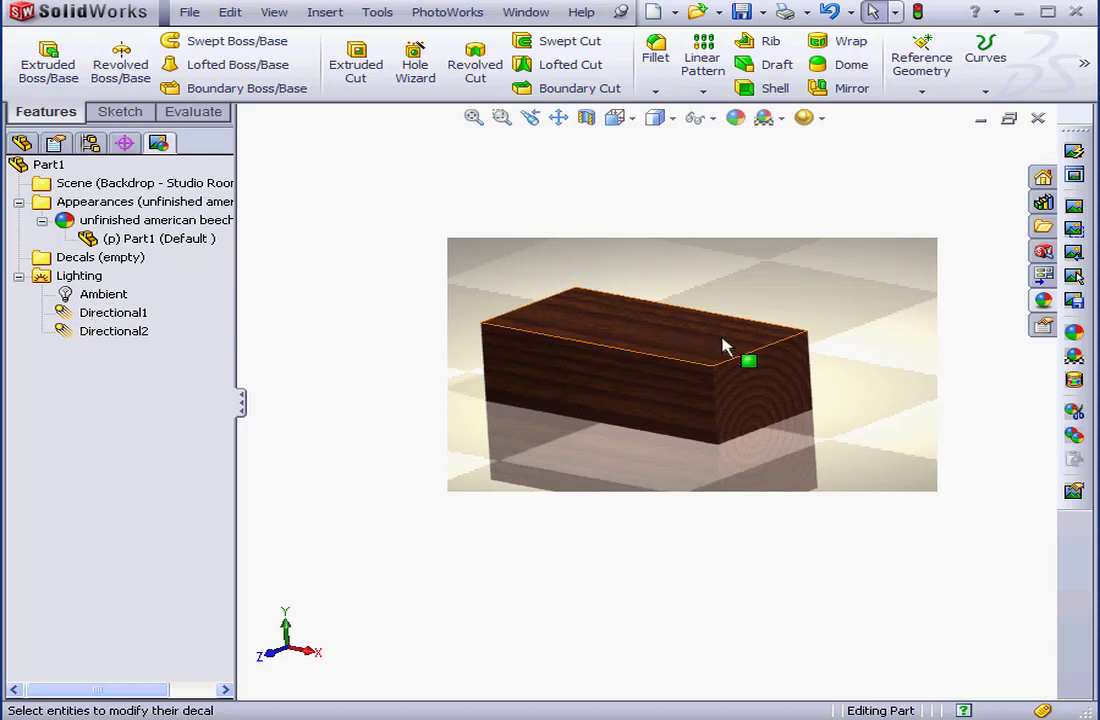
{"action": "left_click", "coordinate": [1074, 230]}
{"action": "left_click_drag", "start_coordinate": [656, 255], "coordinate": [928, 504]}
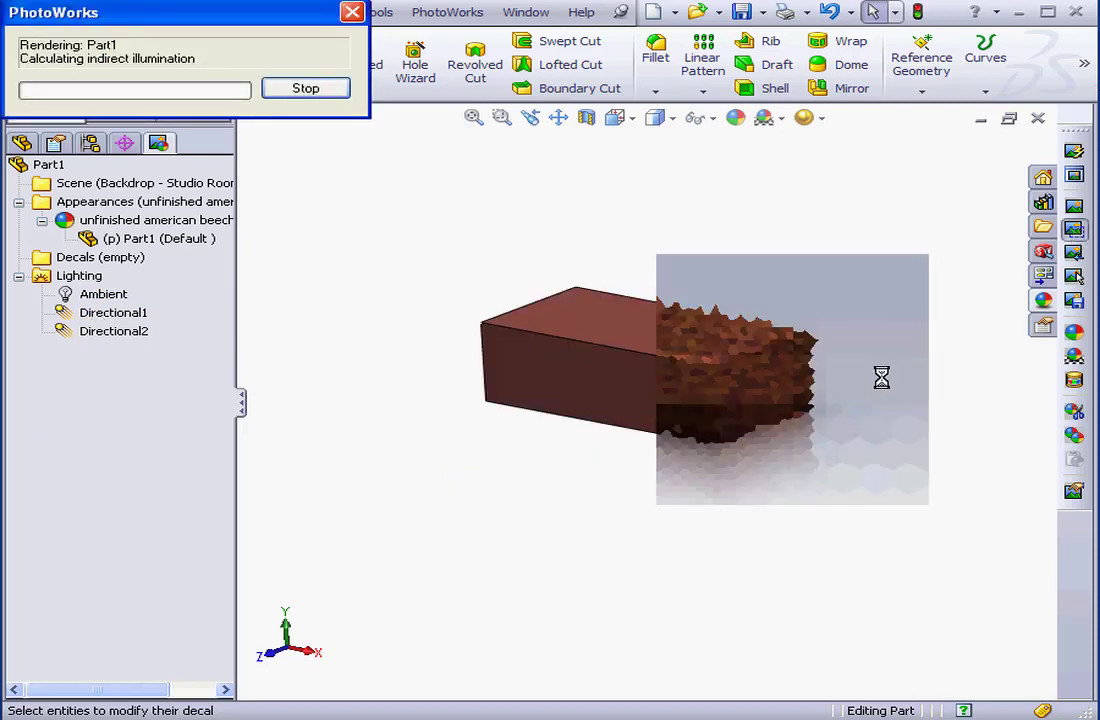
Turn the Ambient light back on in PhotoWorks.
{"action": "left_click", "coordinate": [68, 294]}
{"action": "left_click", "coordinate": [184, 322]}
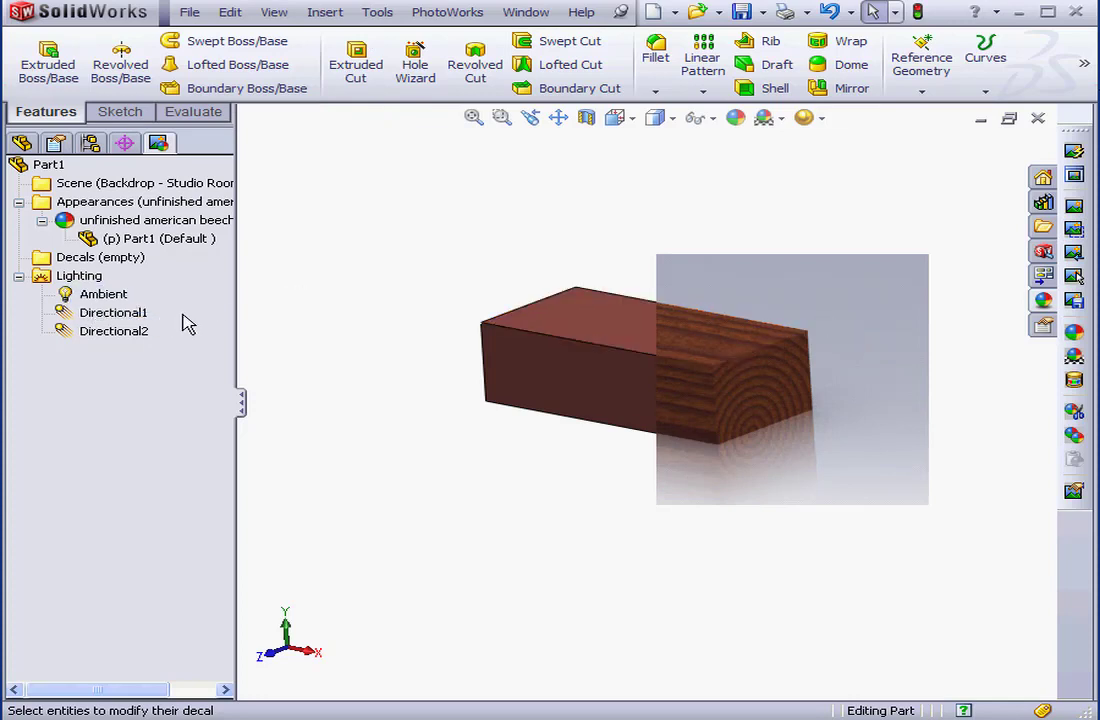